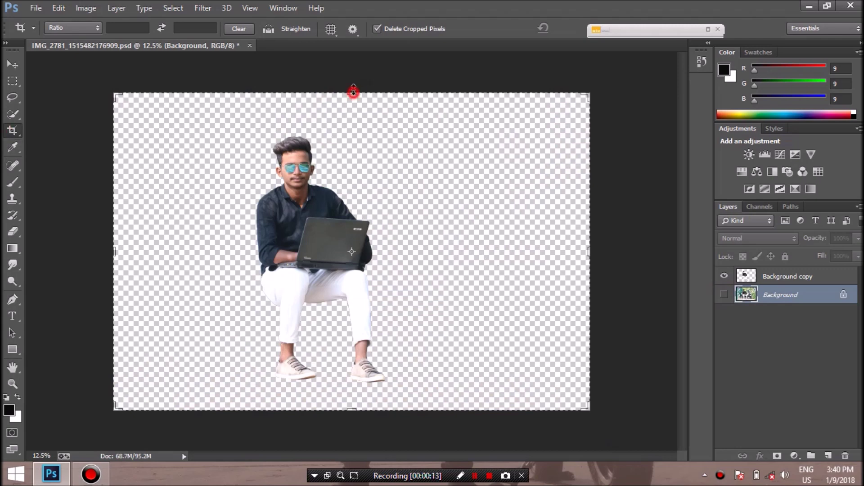
Crop the canvas to a narrower, taller portrait frame around the seated man
left_click_drag(353, 93, 352, 71)
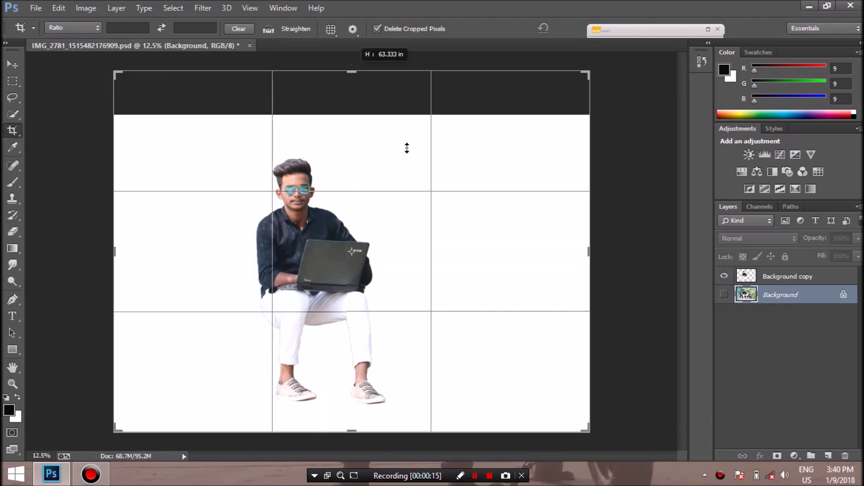
left_click_drag(588, 252, 518, 257)
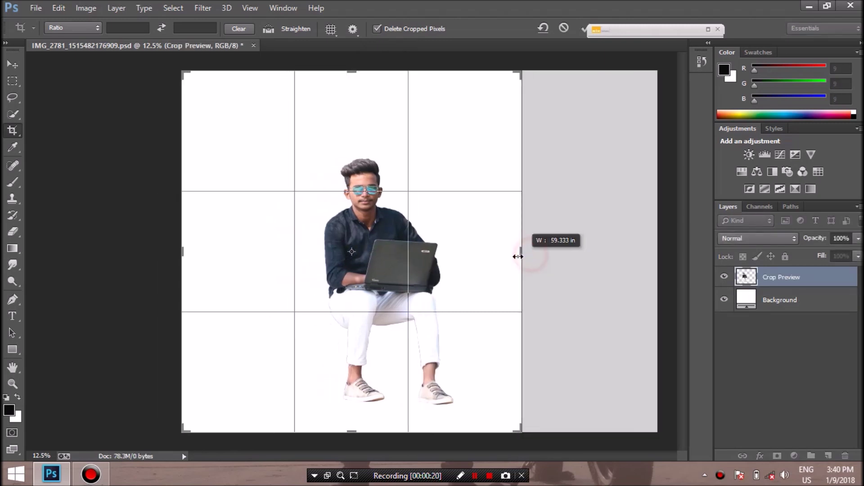
left_click_drag(518, 257, 509, 256)
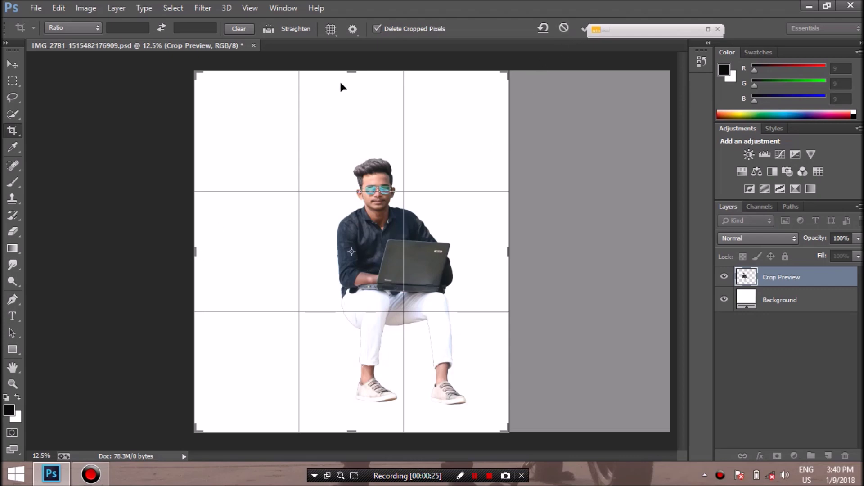
left_click_drag(351, 72, 350, 66)
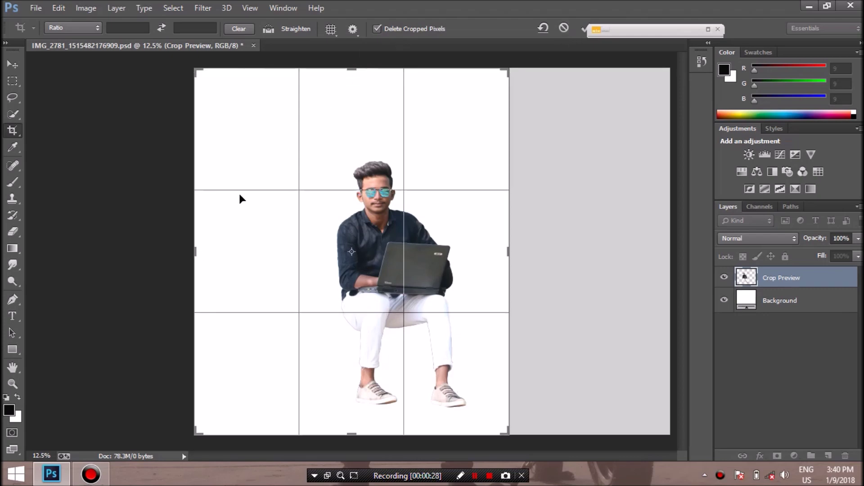
left_click_drag(195, 254, 209, 254)
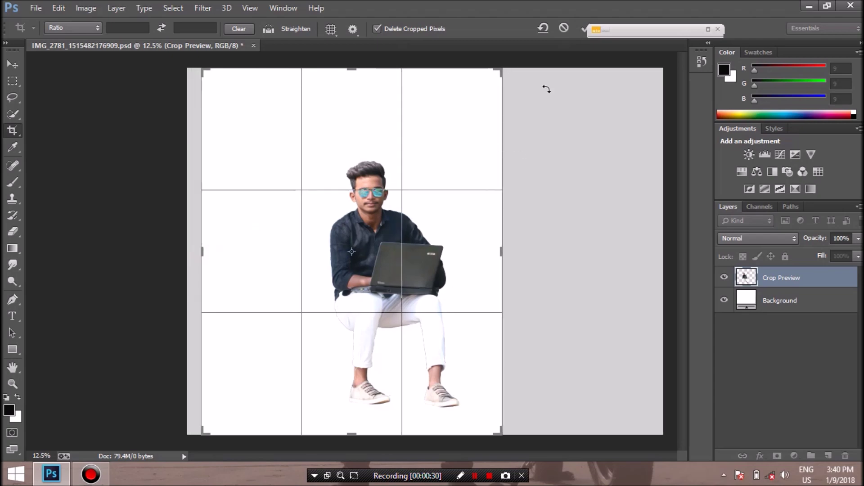
key("Return")
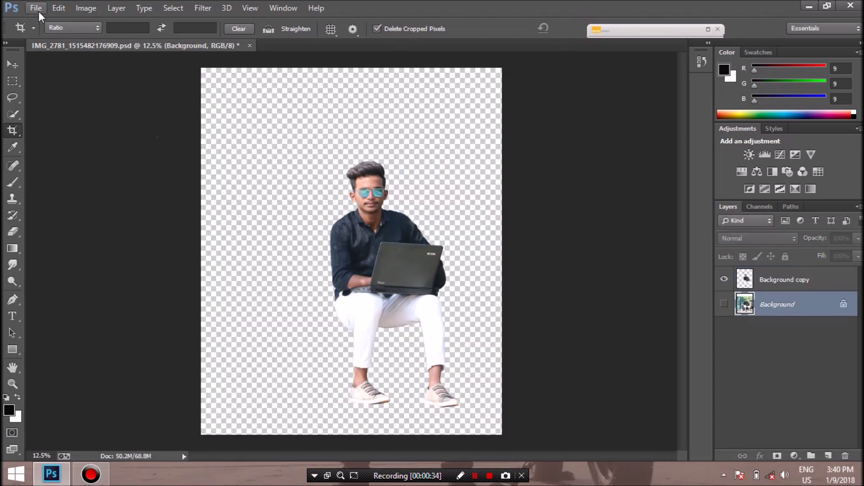
left_click(36, 8)
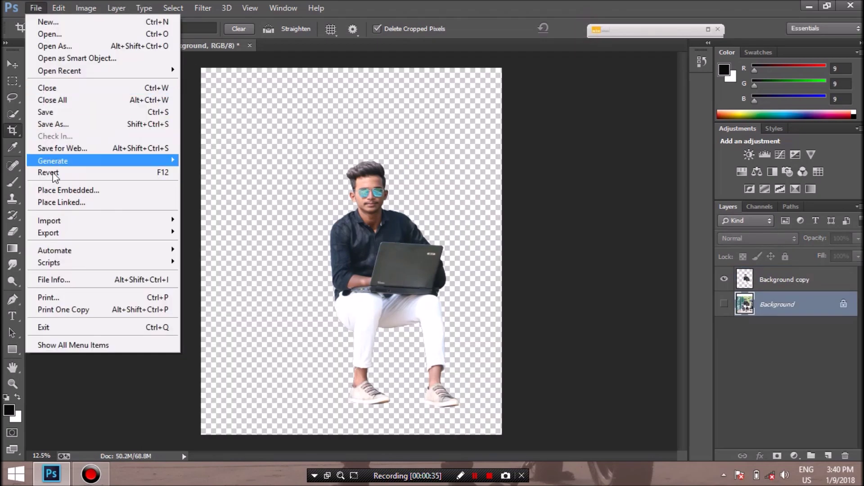
Place ocean-beach-cave.jpg as a linked layer into the composite
left_click(89, 205)
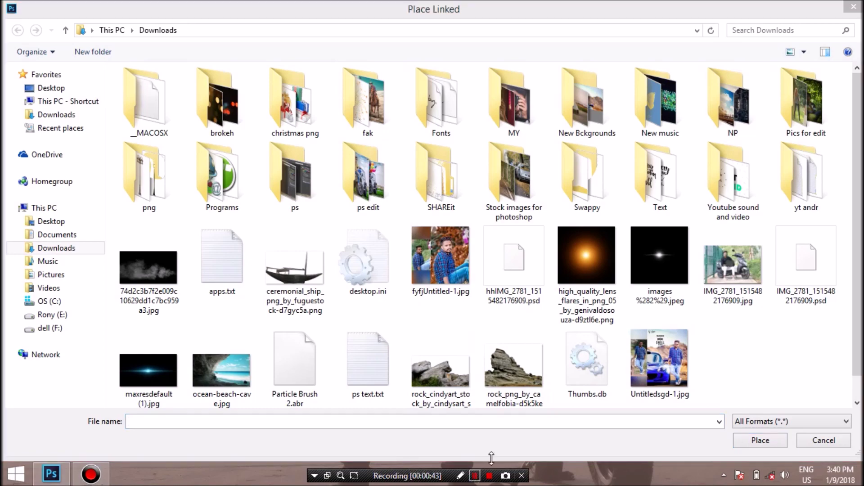
double_click(223, 370)
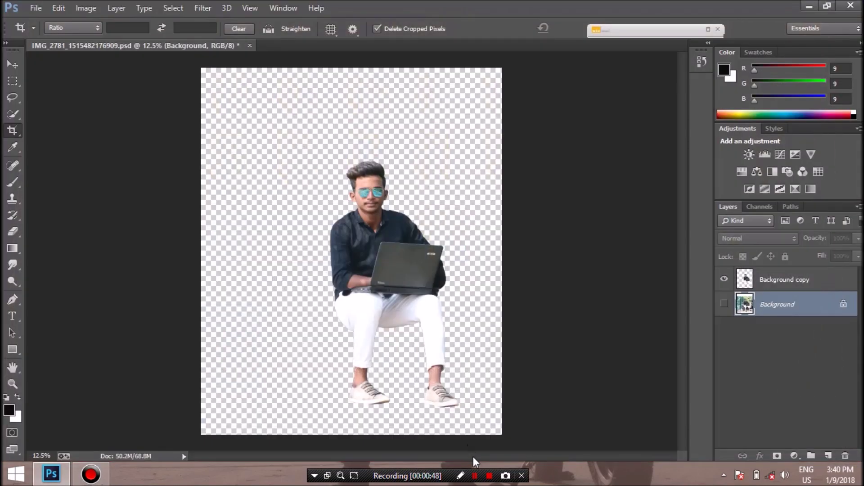
mouse_move(361, 245)
left_mouse_down()
mouse_move(134, 105)
mouse_move(135, 93)
mouse_move(518, 384)
mouse_move(550, 473)
left_mouse_up()
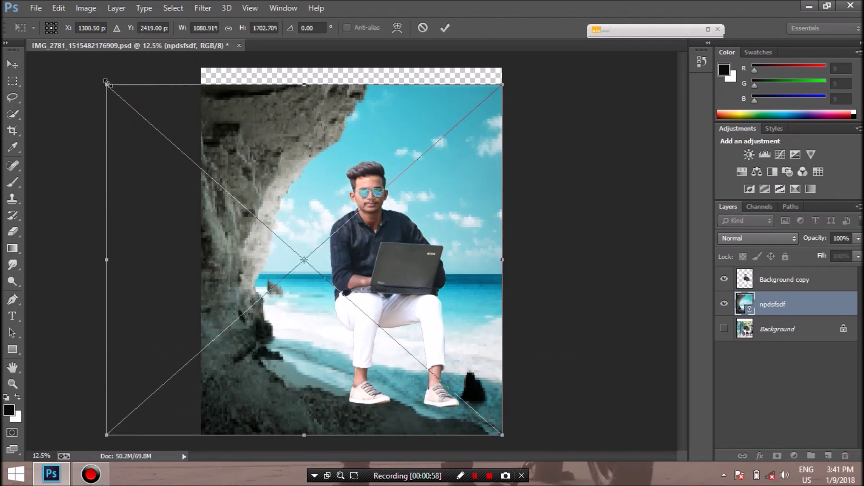
Enlarge the beach photo to cover the whole canvas and commit the transform
left_click_drag(105, 85, 10, 54)
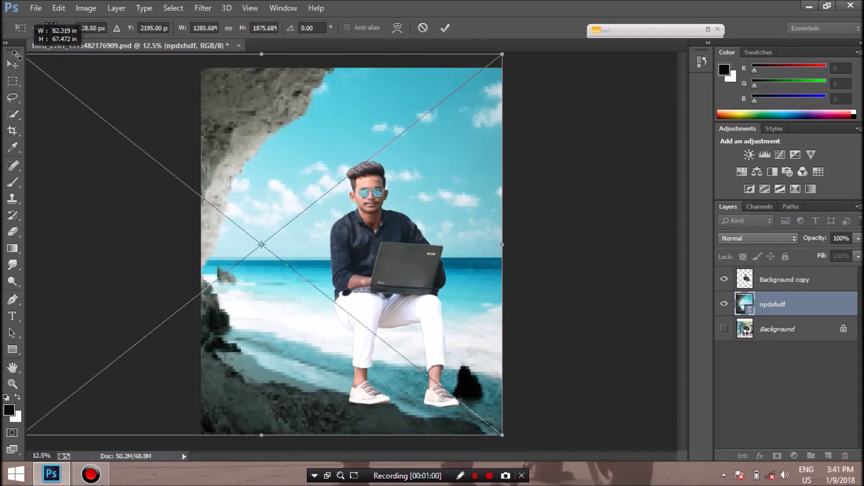
left_click_drag(21, 57, 8, 52)
left_click(445, 28)
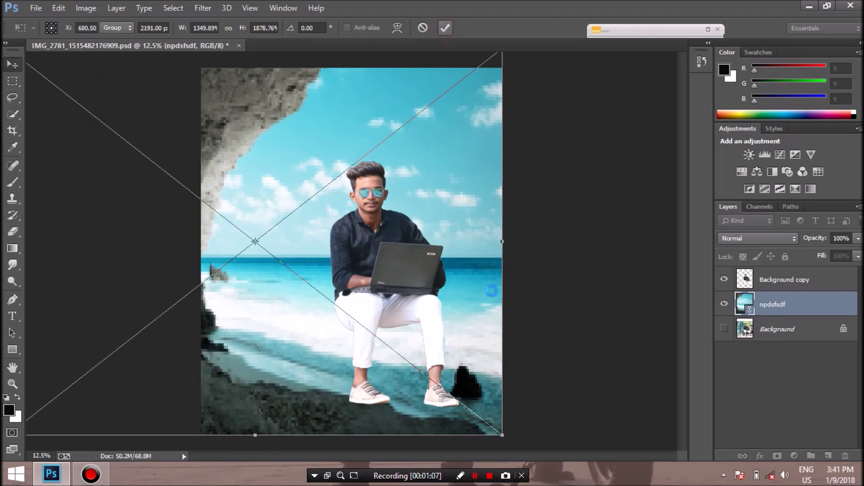
left_click(35, 8)
left_click(79, 201)
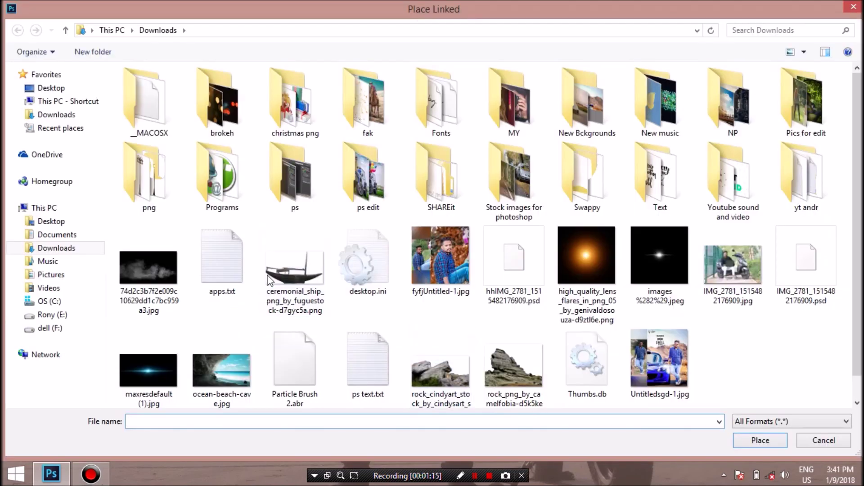
Place the ceremonial_ship boat image into the composite
double_click(281, 277)
left_click(475, 478)
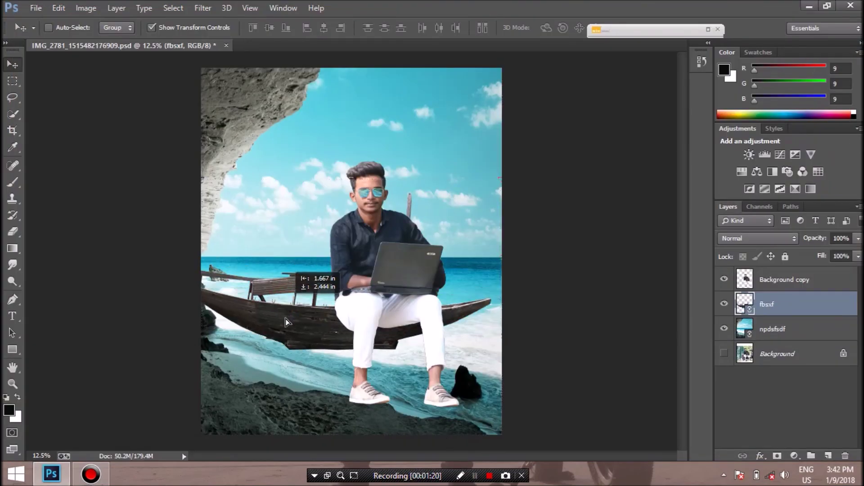
left_click_drag(291, 295, 282, 330)
Scale the boat up and position it beneath the seated man, committing the transform
key("ctrl+t")
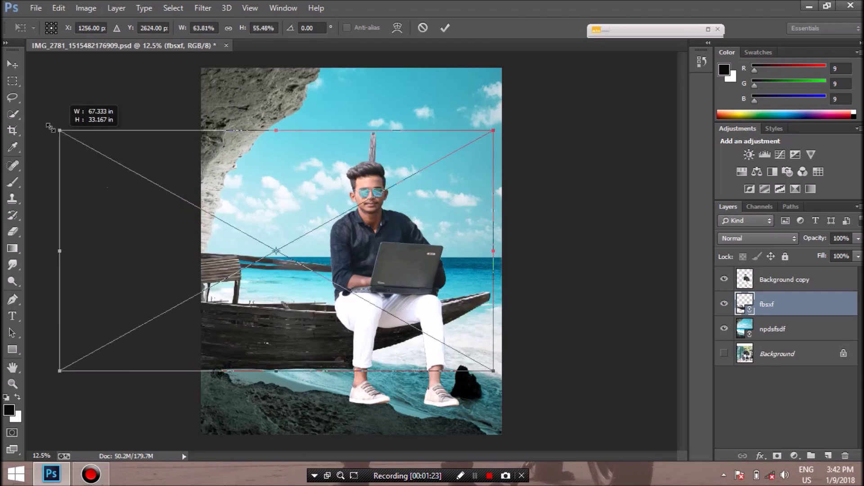
left_click_drag(192, 217, 9, 81)
left_click_drag(277, 321, 282, 324)
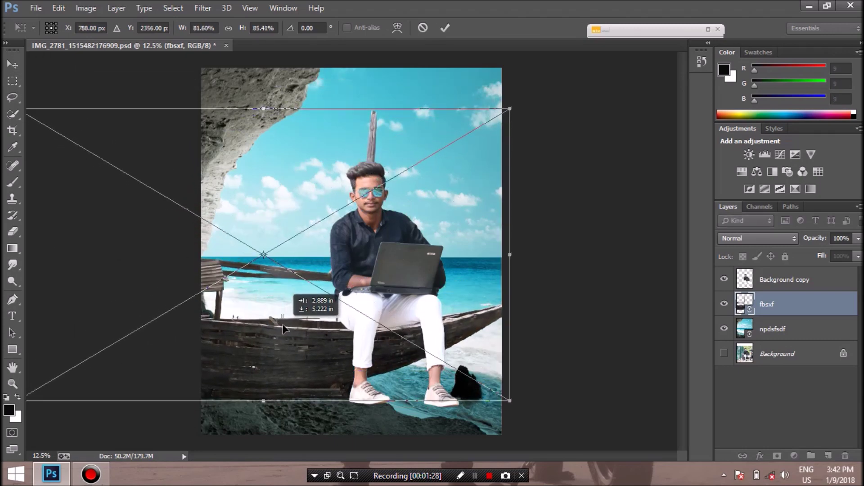
left_click_drag(282, 327, 282, 328)
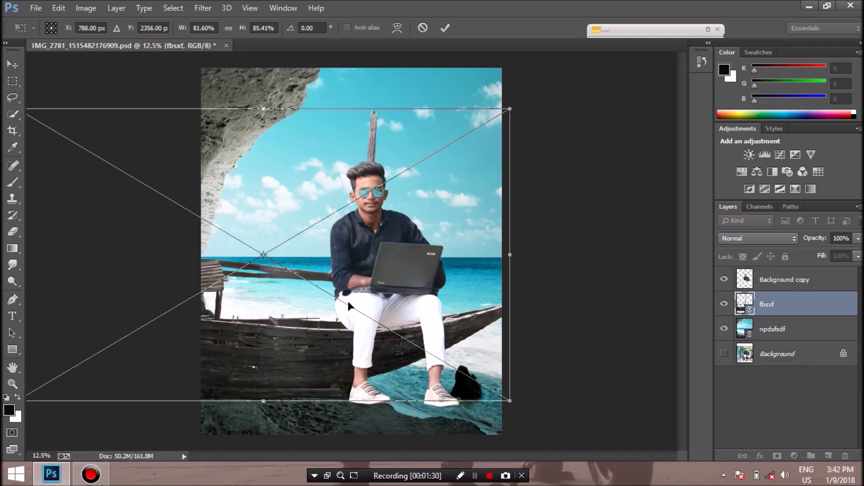
left_click(445, 28)
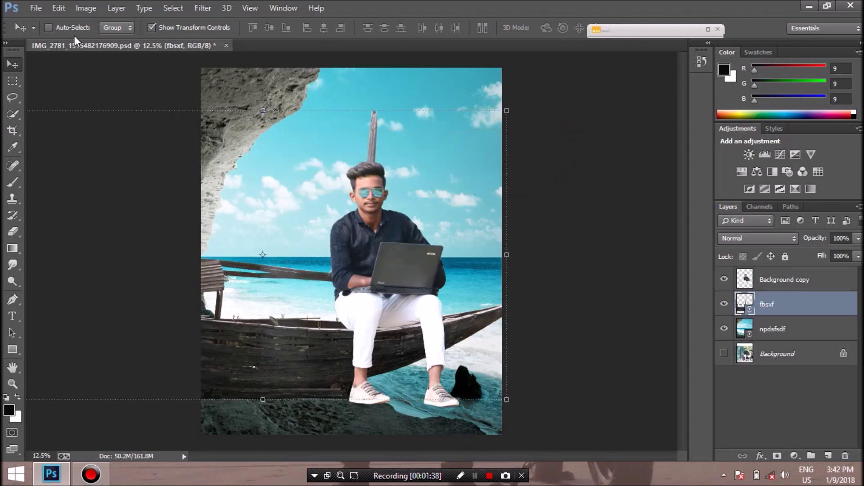
left_click(90, 201)
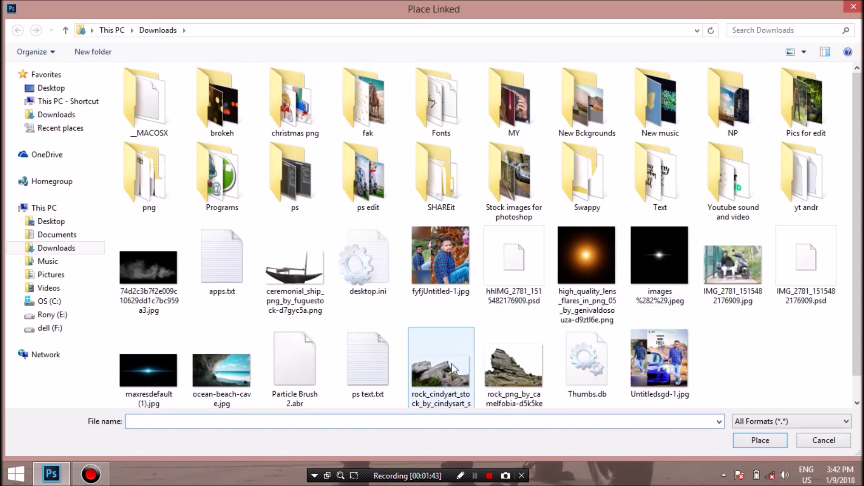
Place the rock_cindyart image and move it down to the man's feet
left_click(460, 362)
double_click(460, 362)
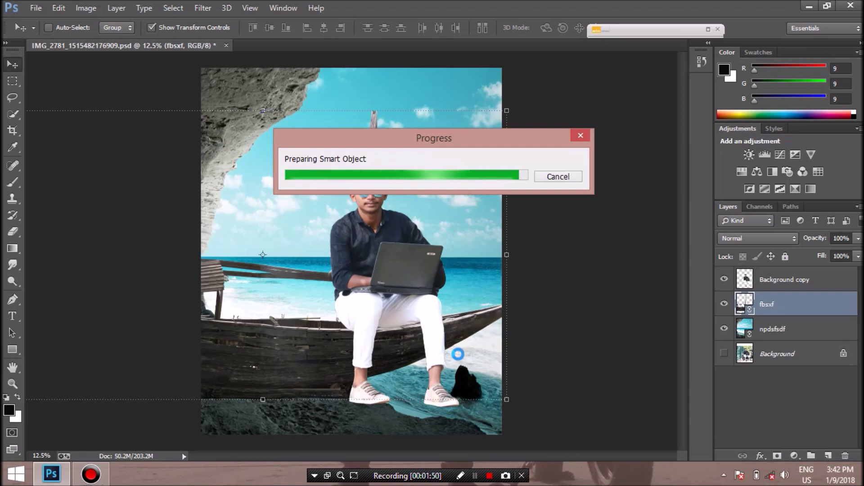
left_click_drag(390, 279, 387, 405)
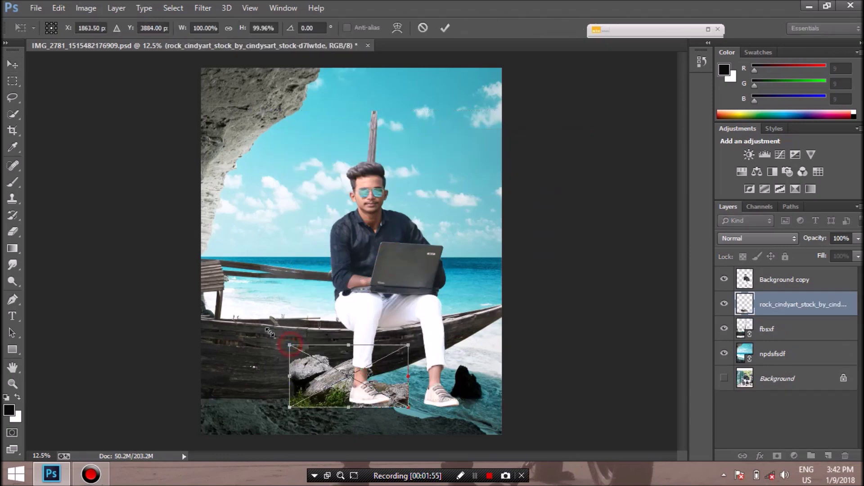
Stretch the rocks across the bottom of the canvas and commit the transform
left_click_drag(290, 345, 201, 278)
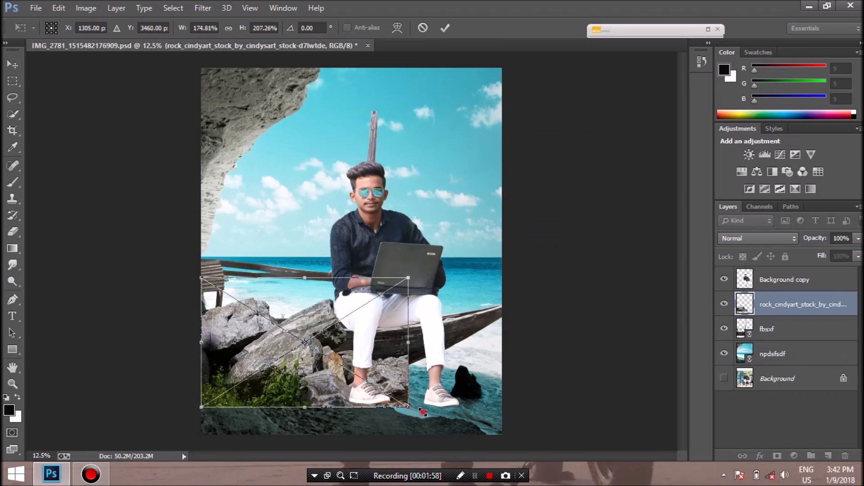
left_click_drag(408, 407, 502, 419)
left_click_drag(451, 389, 451, 404)
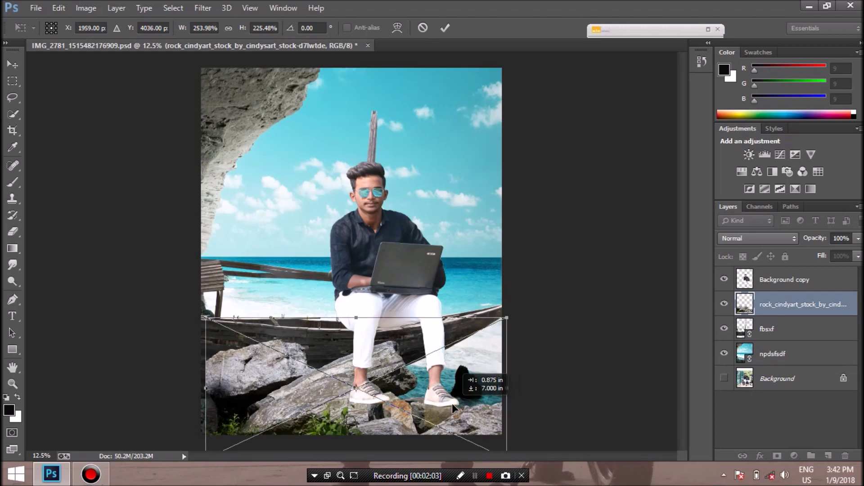
left_click_drag(452, 403, 447, 404)
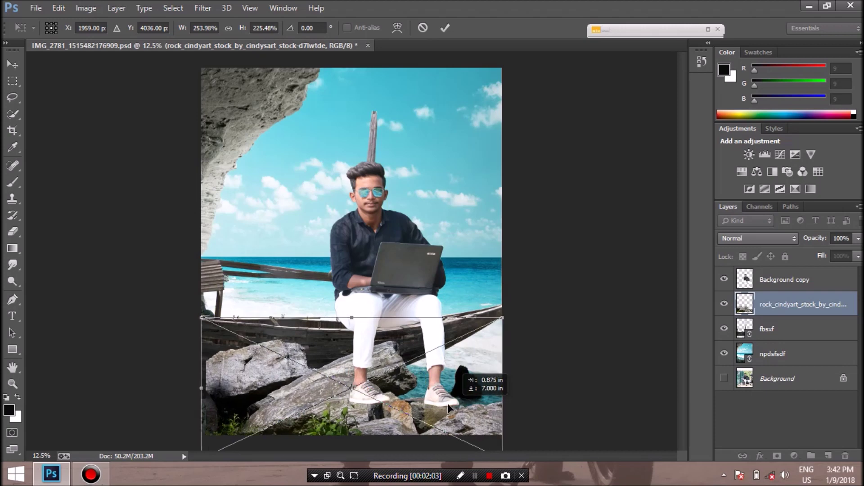
left_click(451, 29)
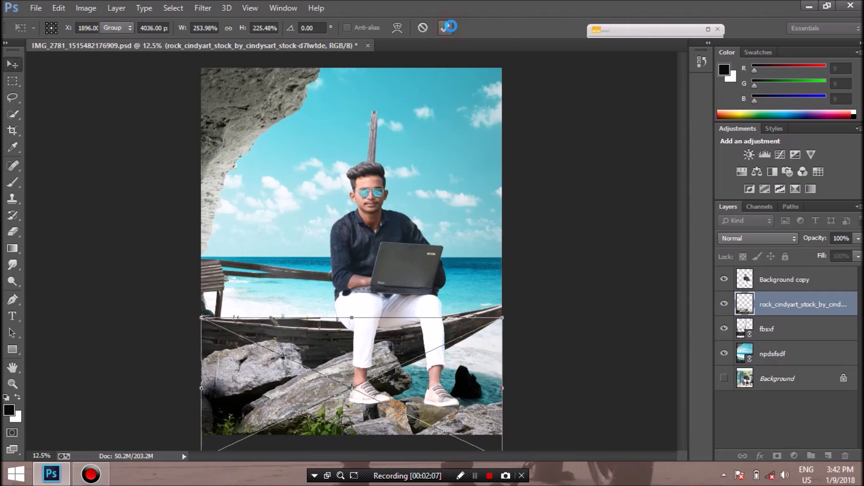
Start another Place Linked and select the rock image file again
left_click(35, 8)
left_click(391, 263)
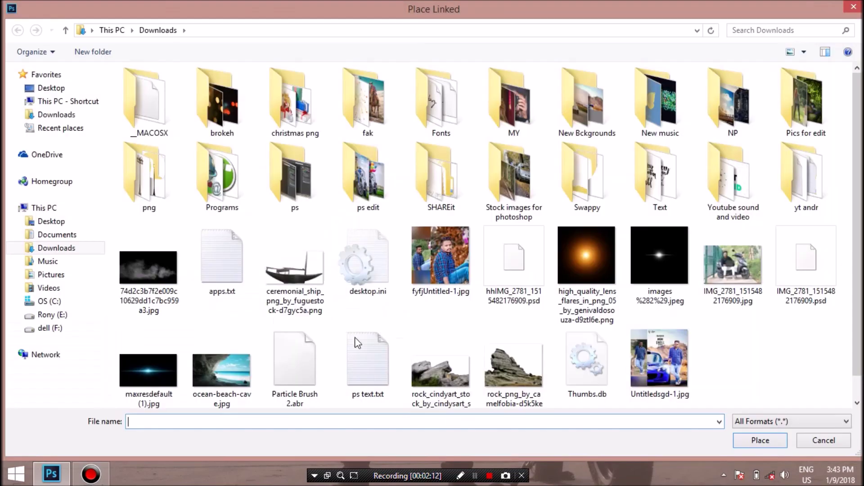
left_click(425, 363)
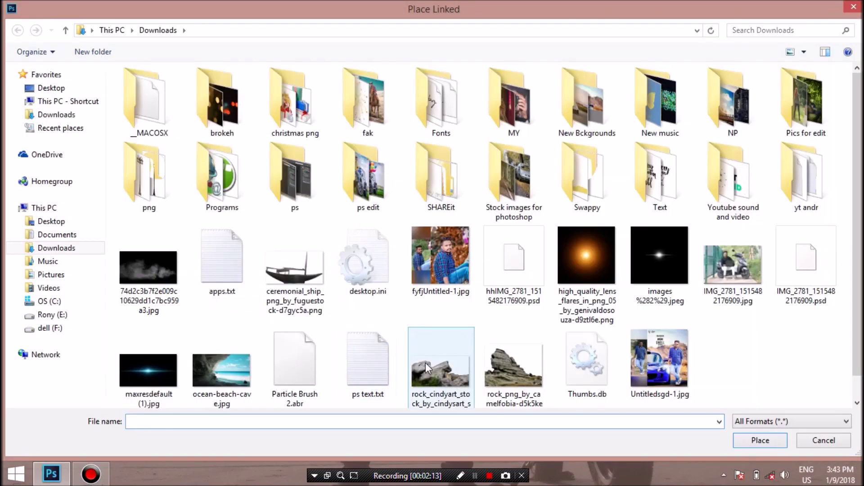
Place a second copy of the rocks and flip it horizontally
double_click(425, 362)
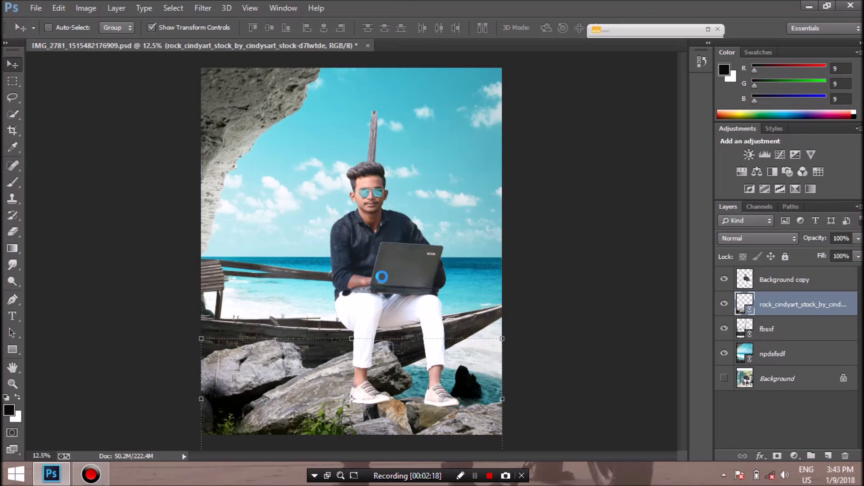
right_click(388, 252)
left_click(433, 426)
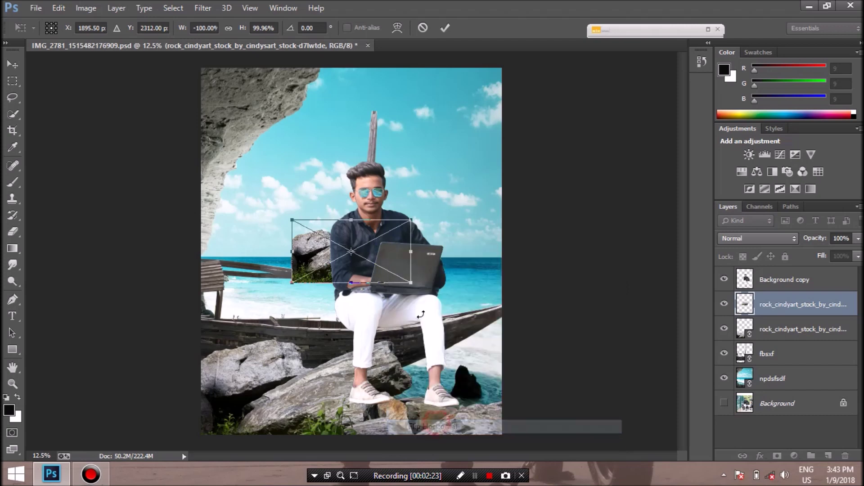
Position and widen the flipped rocks, then move their layer beneath the boat
mouse_move(409, 224)
left_mouse_down()
mouse_move(478, 355)
mouse_move(507, 272)
left_mouse_up()
left_click_drag(360, 271, 231, 265)
left_click(445, 28)
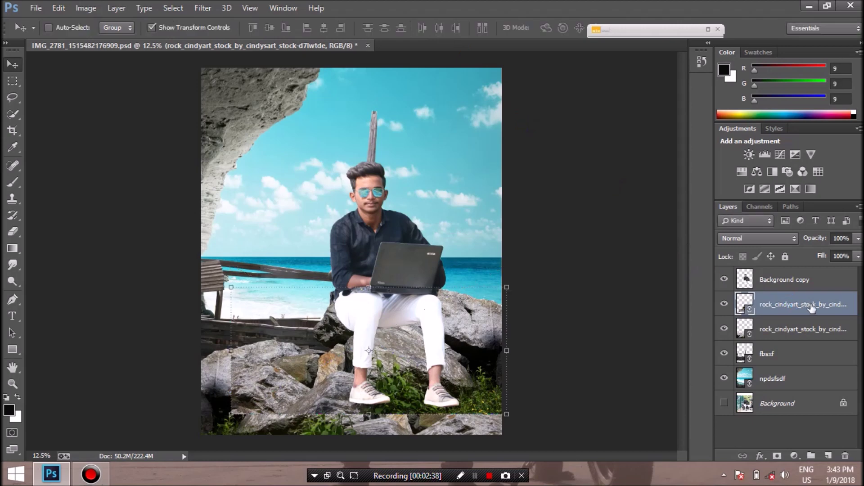
left_click_drag(793, 304, 813, 357)
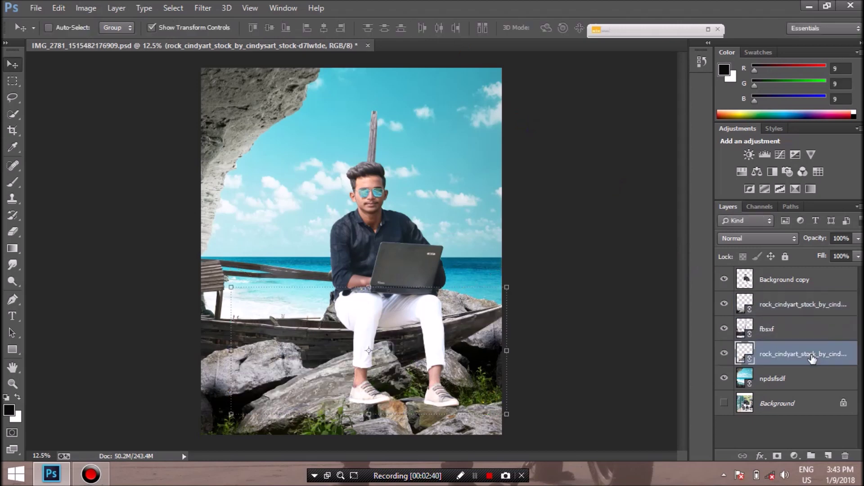
left_click_drag(452, 368, 478, 399)
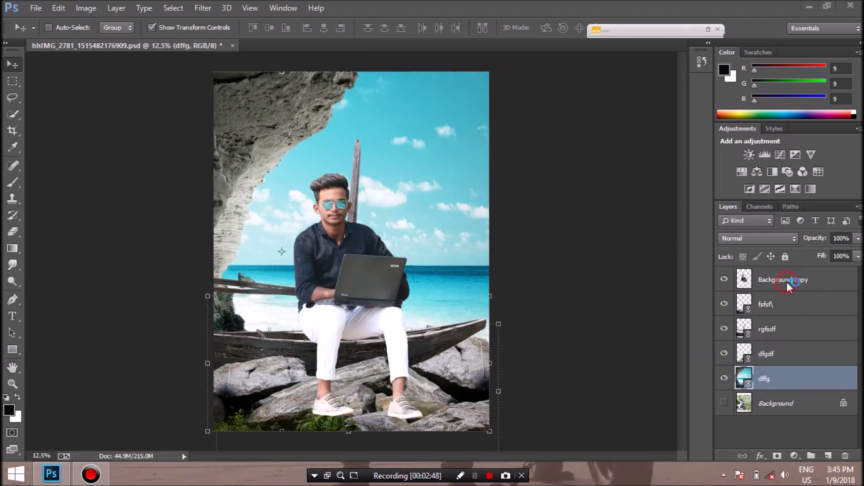
Check the layers and select only the beach background layer dffg
left_click(725, 280)
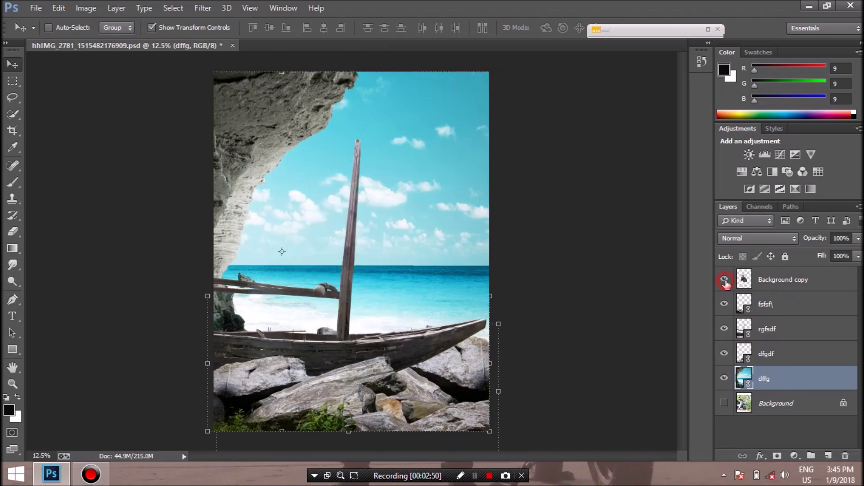
left_click(725, 280)
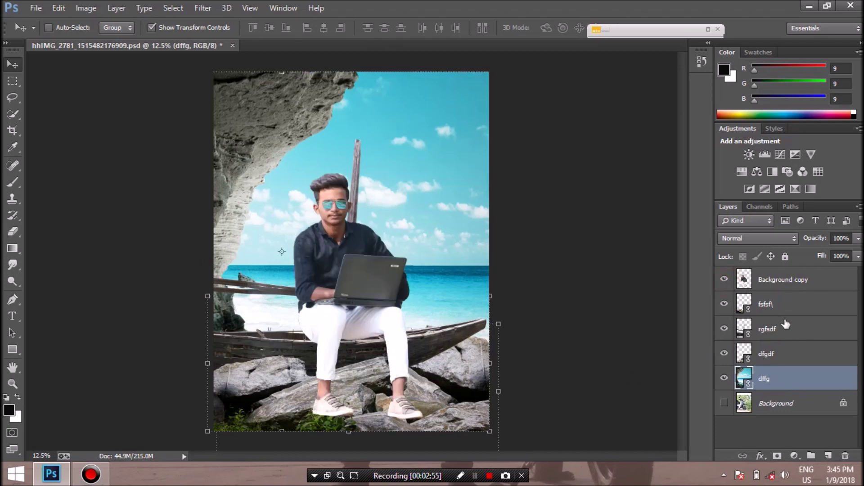
left_click(792, 337, "ctrl")
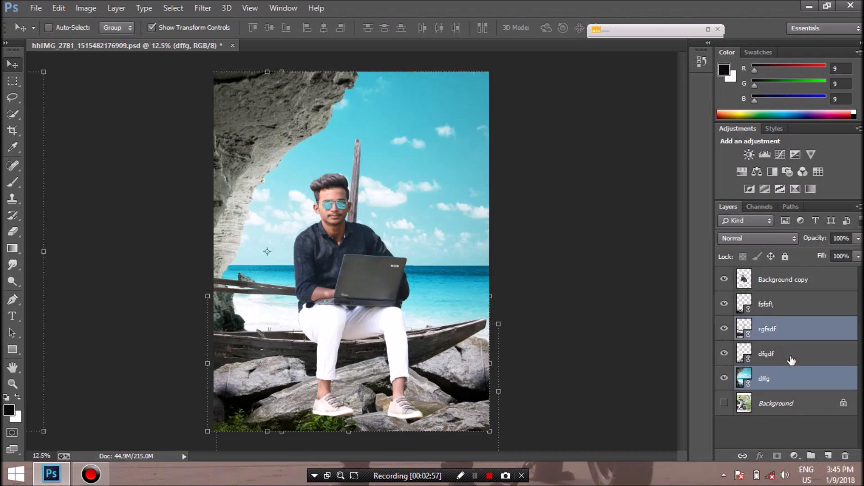
left_click(791, 360, "ctrl")
left_click(797, 352)
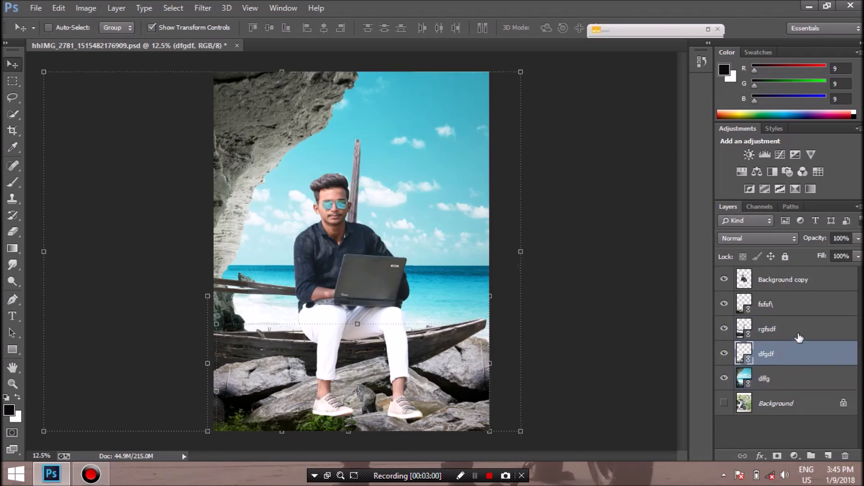
left_click(791, 388)
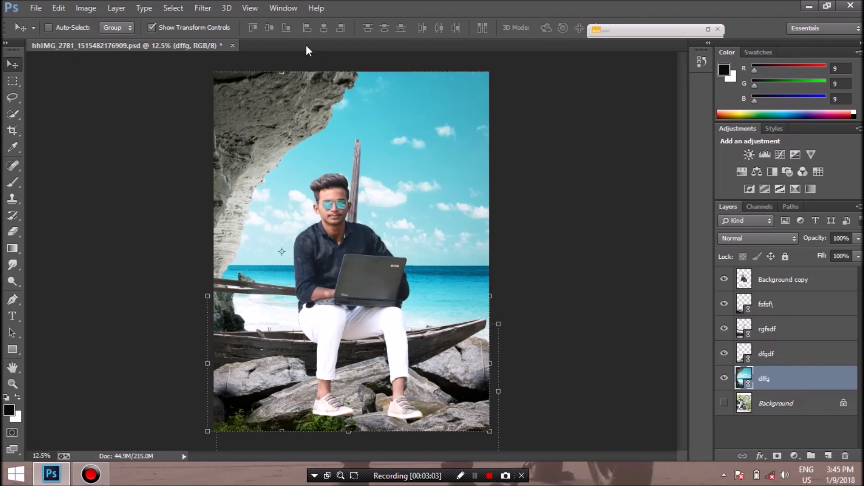
Apply a Gaussian Blur of about 22 pixels radius to the background
left_click(202, 8)
mouse_move(209, 148)
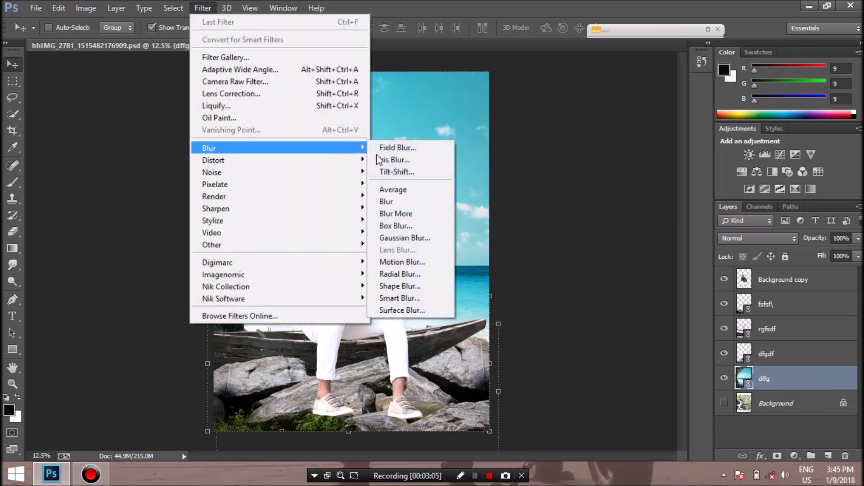
left_click(405, 238)
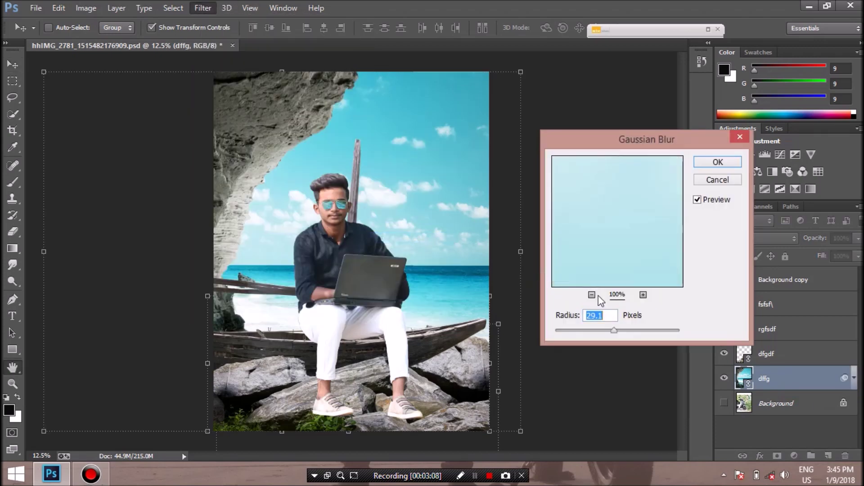
left_click(615, 331)
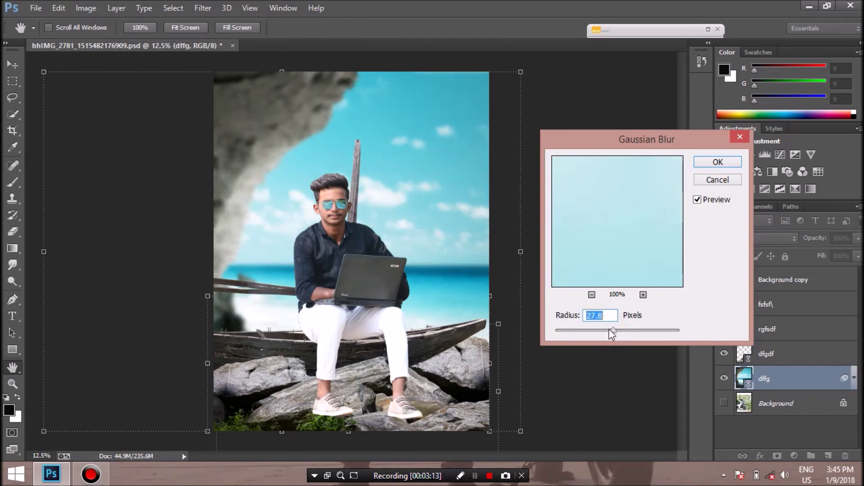
left_click_drag(613, 331, 611, 332)
left_click(709, 167)
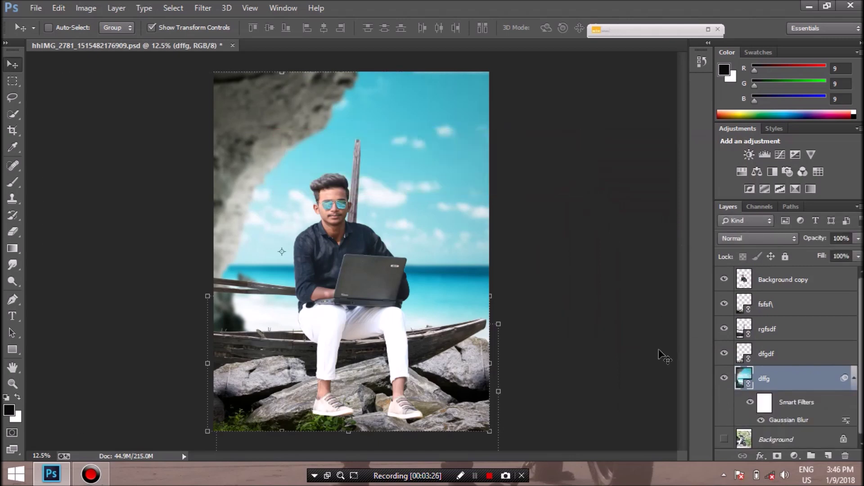
Merge the fsfsf\, rgfsdf and dfgdf rock and boat layers into one layer
left_click(766, 350)
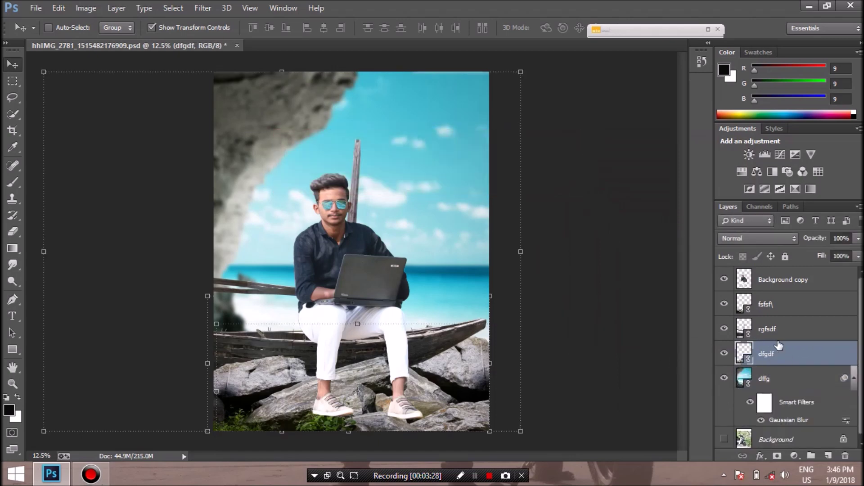
left_click(790, 333)
left_click(787, 313)
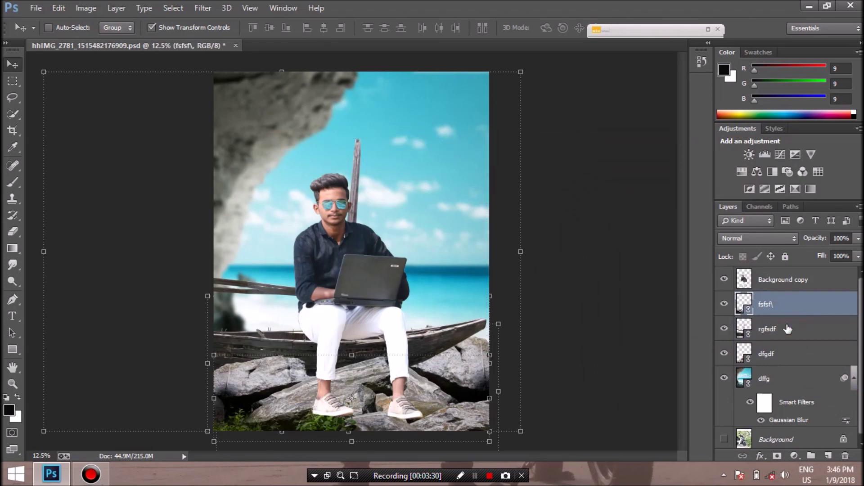
left_click(790, 354, "ctrl")
right_click(790, 352)
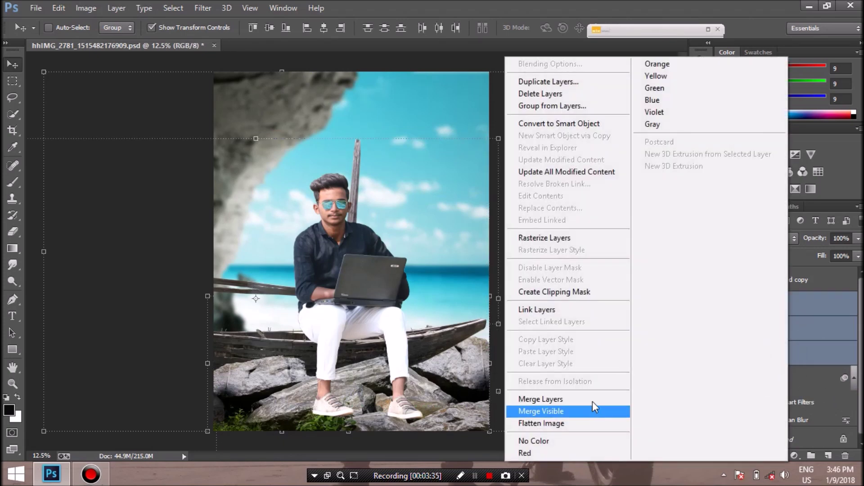
left_click(592, 400)
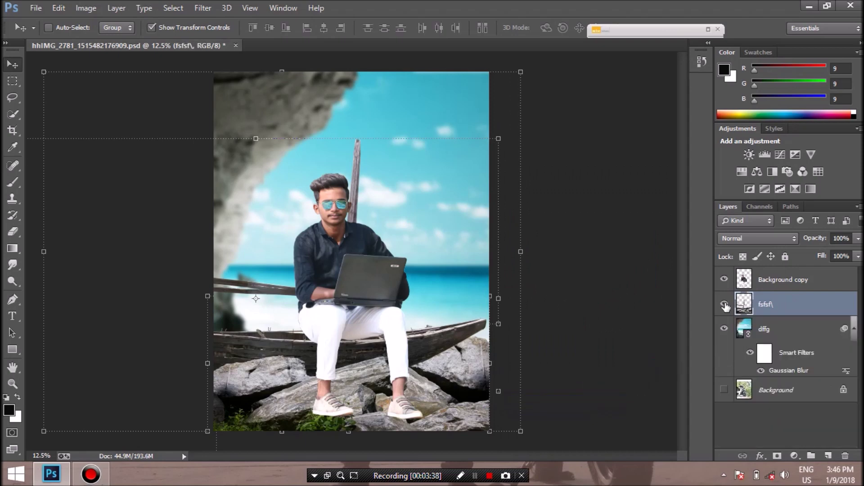
Check layer visibility and bring up the Camera Raw Filter on the man's Background copy layer
left_click(724, 304)
left_click(724, 304)
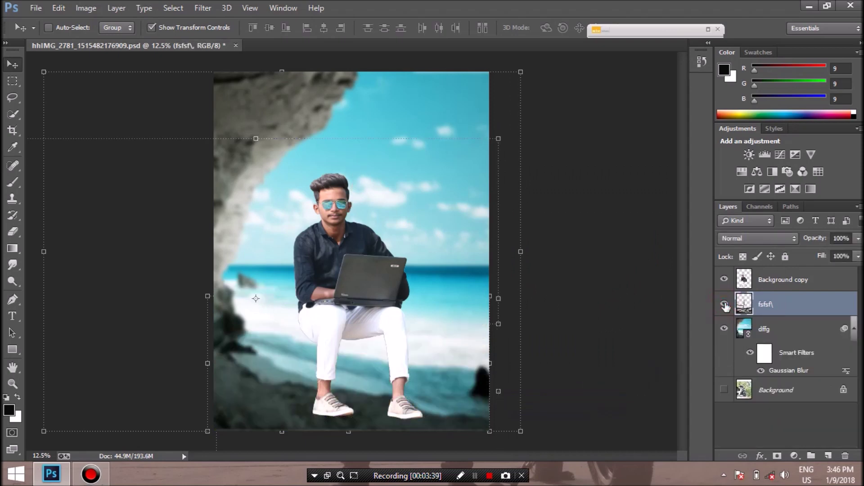
left_click(724, 332)
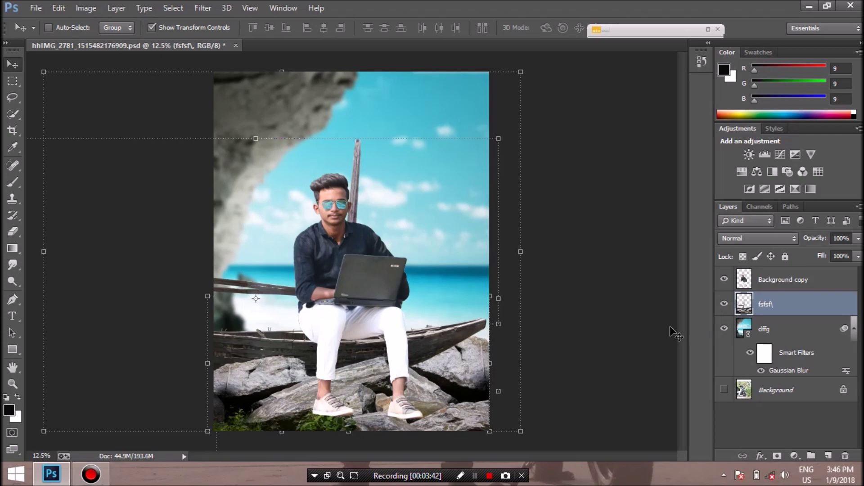
left_click(771, 281)
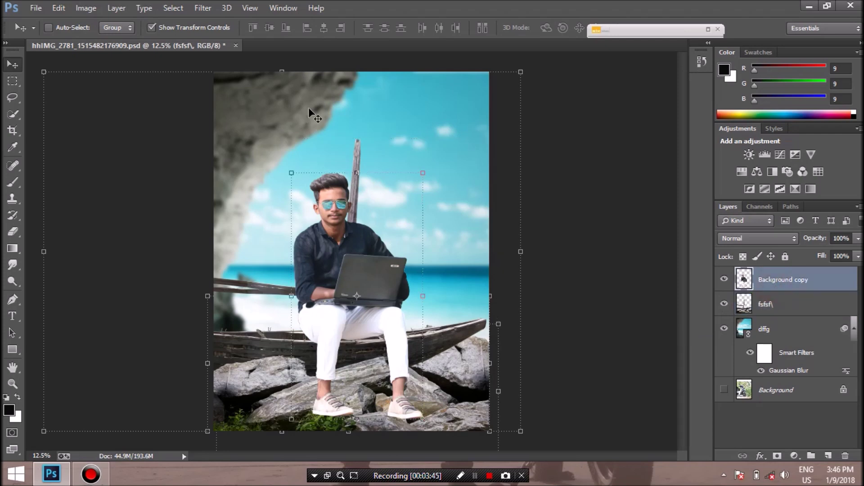
left_click(203, 8)
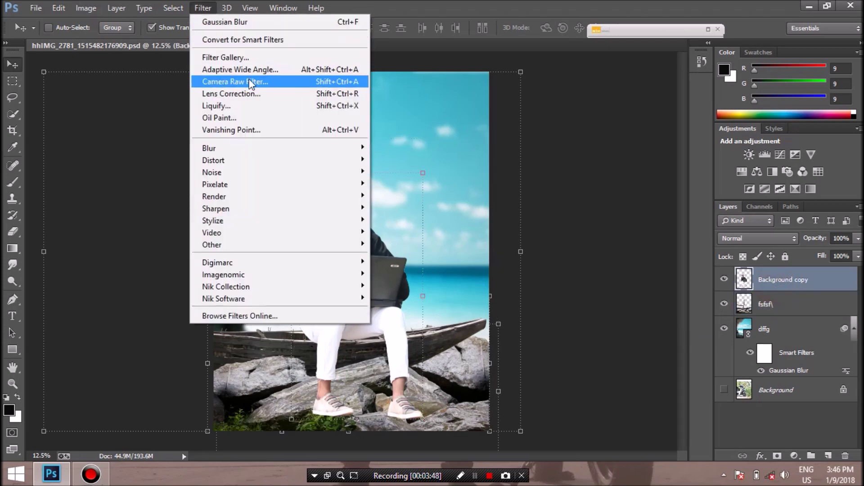
left_click(251, 82)
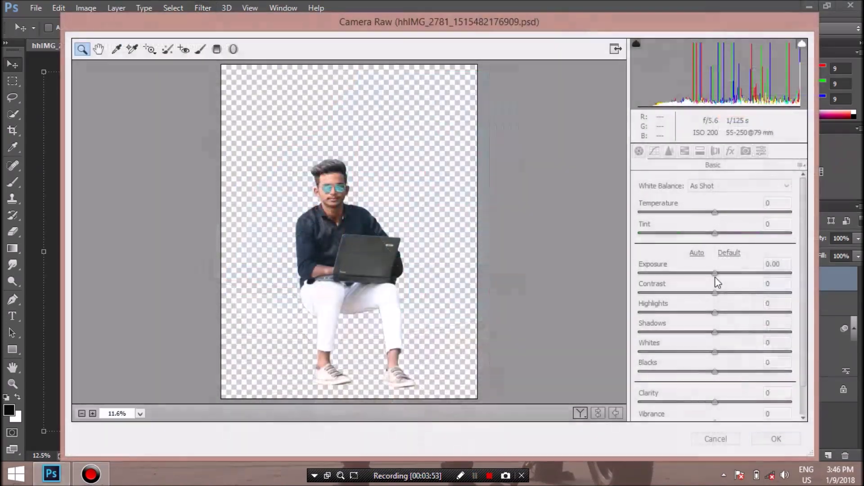
Set Contrast 0, Highlights -23, Shadows +14, Whites -14 and Blacks +25 in Camera Raw
mouse_move(739, 297)
left_mouse_down()
mouse_move(715, 293)
mouse_move(695, 311)
mouse_move(736, 331)
left_mouse_up()
left_click(707, 312)
left_click(698, 312)
left_click(725, 332)
left_click_drag(714, 352, 684, 351)
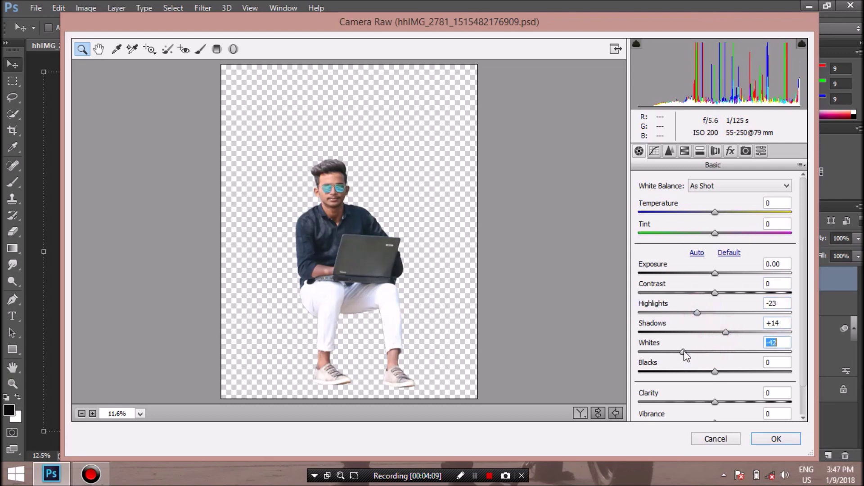
left_click(705, 352)
left_click(729, 372)
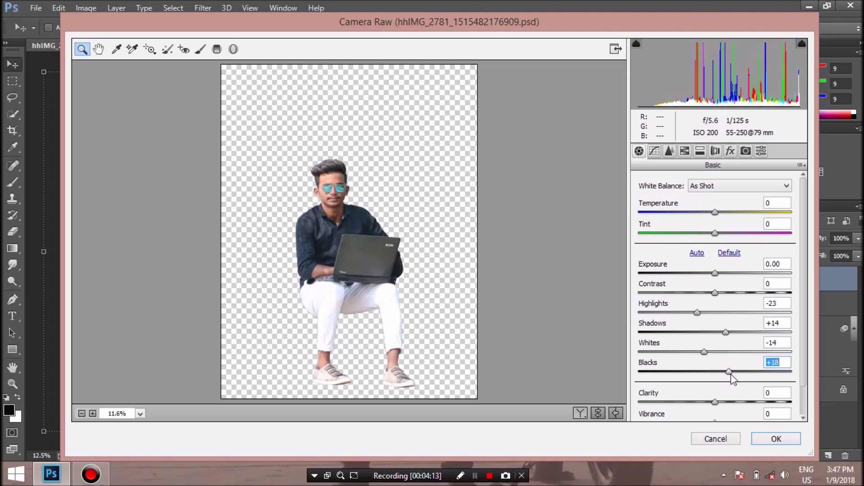
scroll(719, 393, "down", 1)
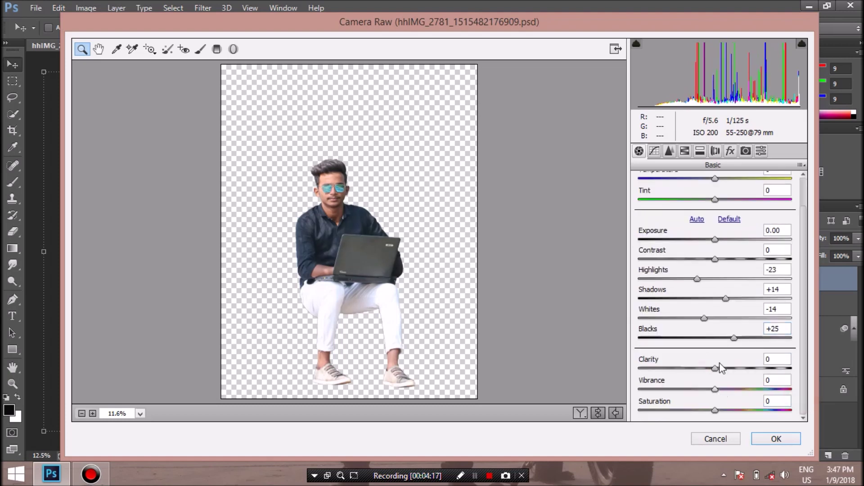
Add Clarity +3, Luminance noise reduction 2 and Oranges luminance +2, then apply
left_click_drag(716, 371, 719, 373)
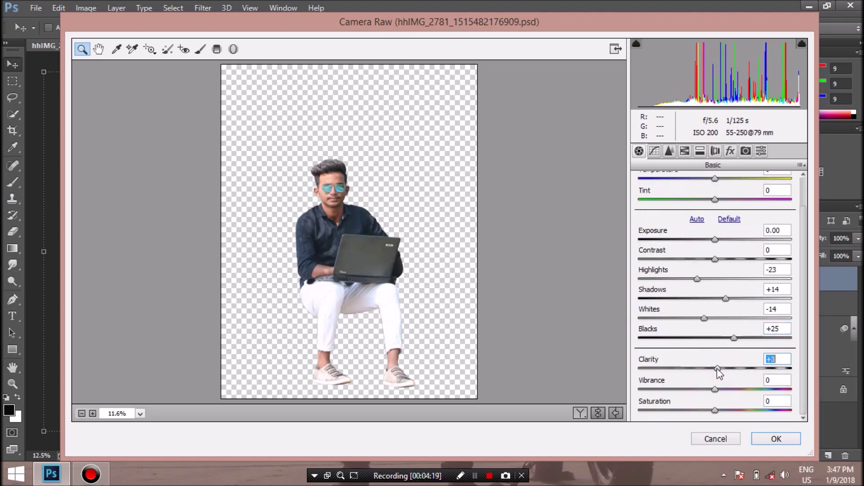
left_click(669, 151)
left_click_drag(639, 308, 642, 308)
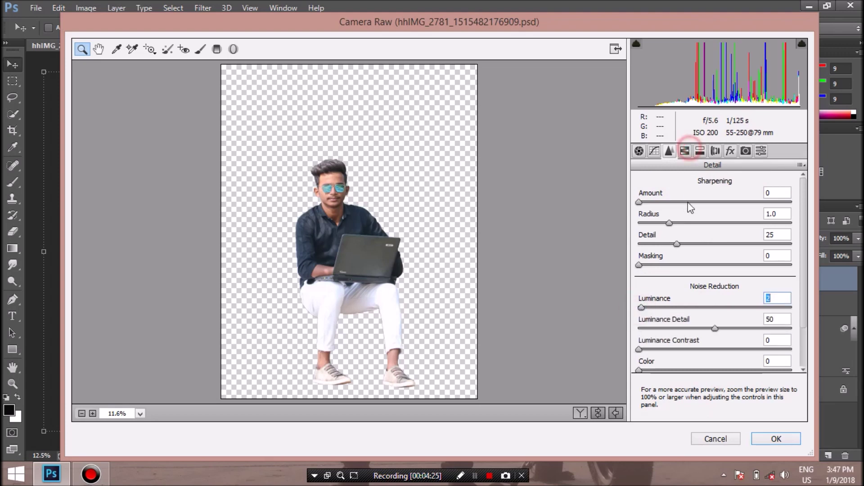
left_click_drag(724, 264, 719, 266)
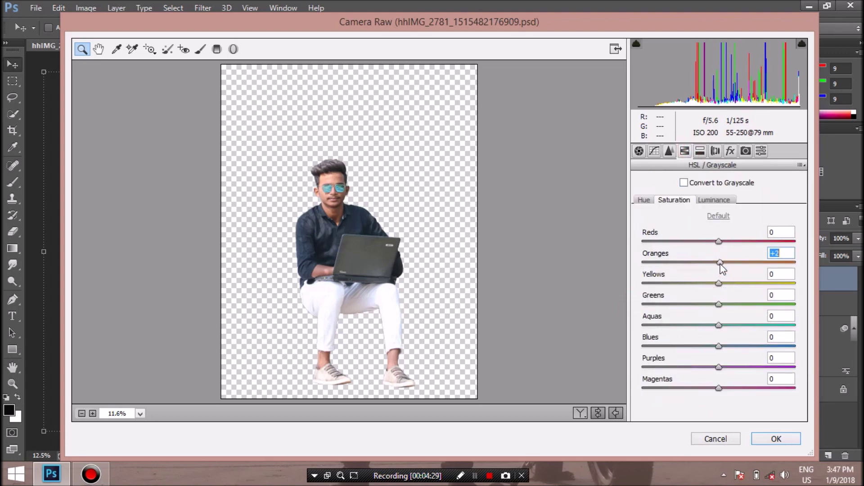
left_click(714, 199)
left_click_drag(718, 264, 721, 265)
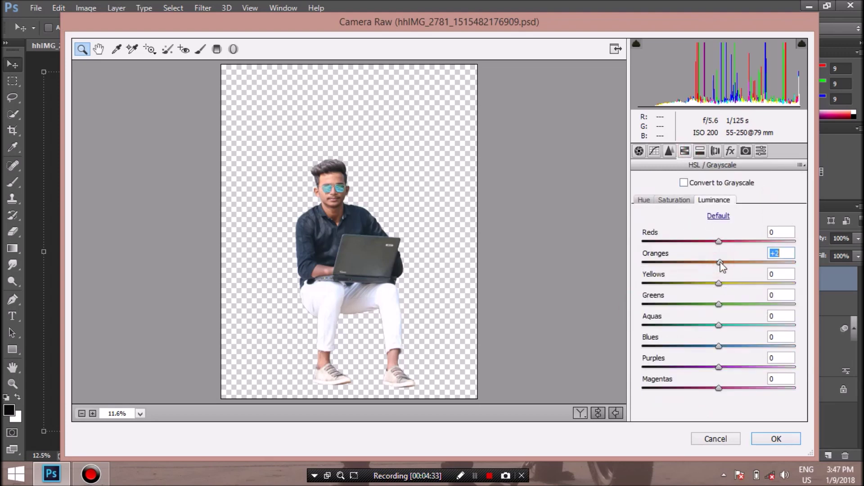
left_click(770, 439)
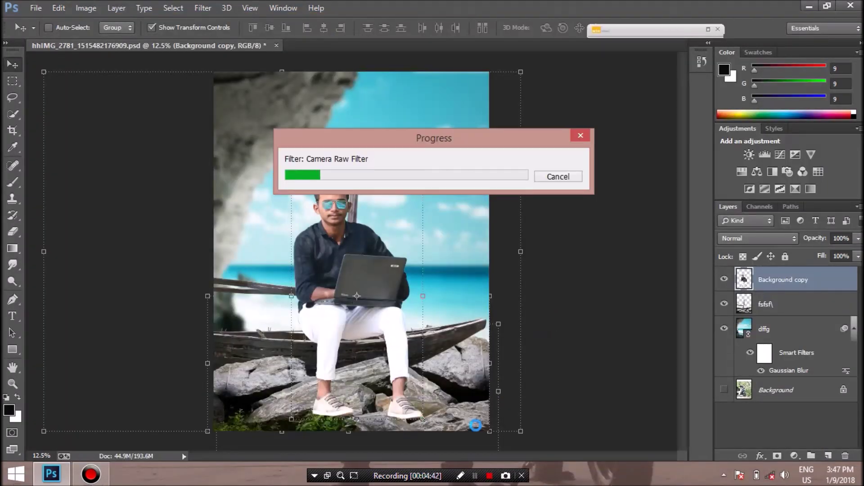
Hide the rocks and background, then apply Color Efex Pro Contrast Color Range with hue 83°
left_click(723, 304)
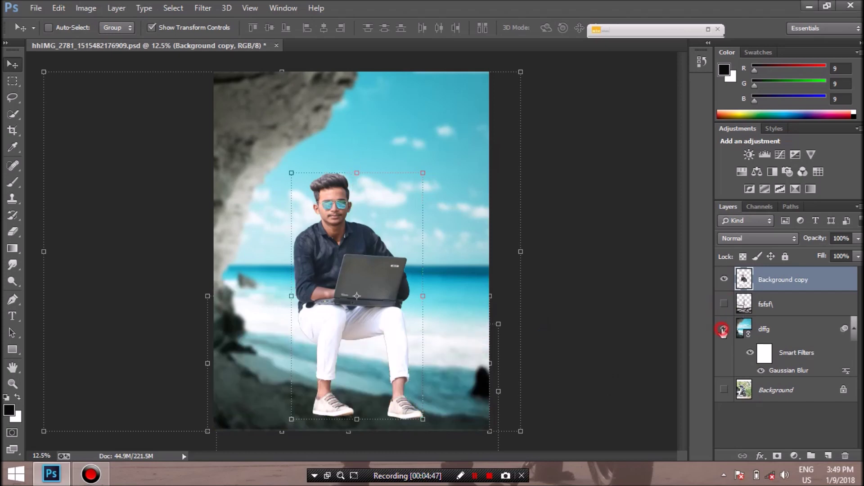
left_click(724, 330)
left_click(705, 31)
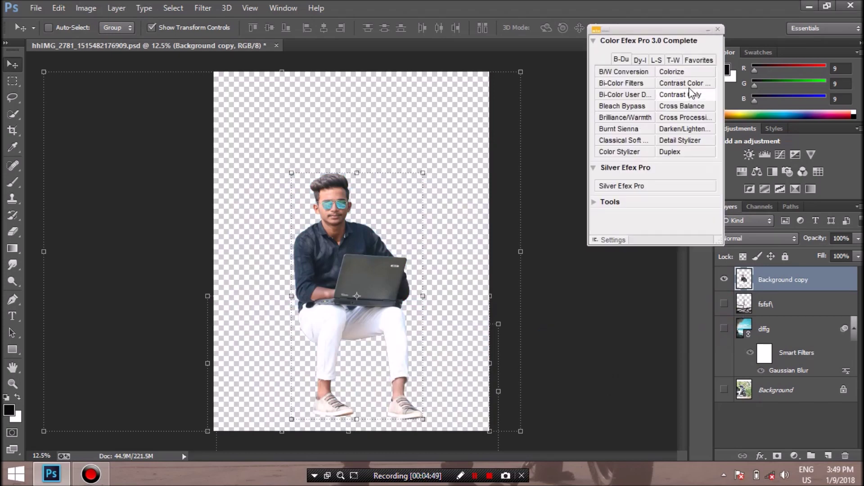
left_click(684, 83)
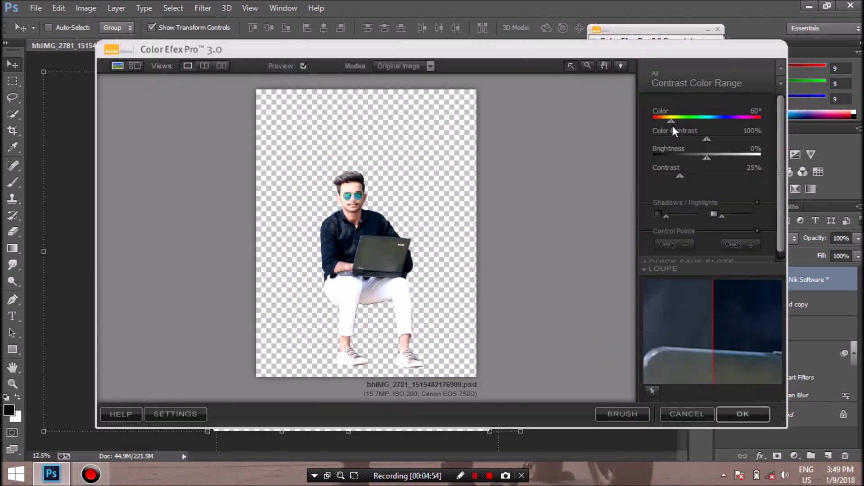
left_click_drag(673, 126, 677, 122)
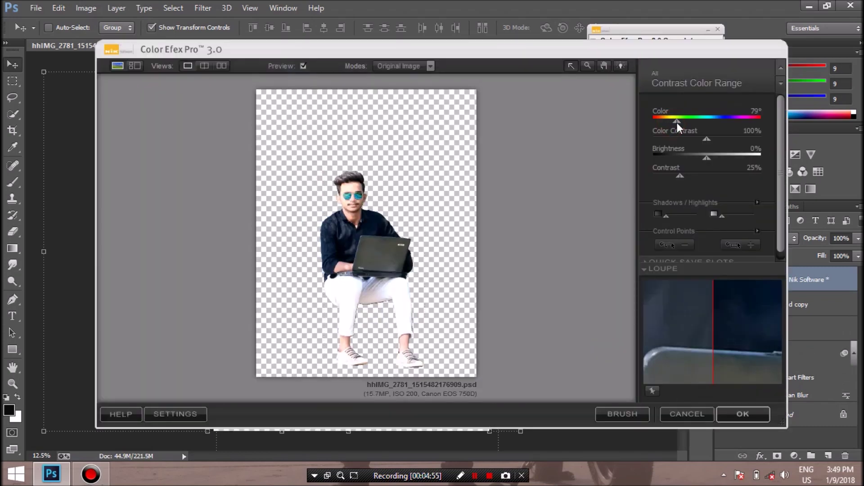
left_click_drag(678, 121, 678, 120)
left_click(741, 418)
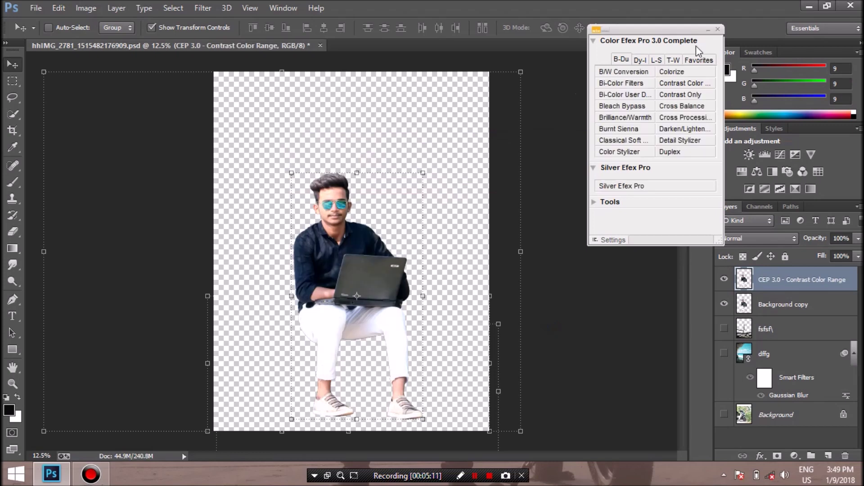
Lower the CEP 3.0 contrast layer's opacity to about 10%
left_click(707, 29)
left_click(857, 239)
left_click_drag(830, 252, 801, 253)
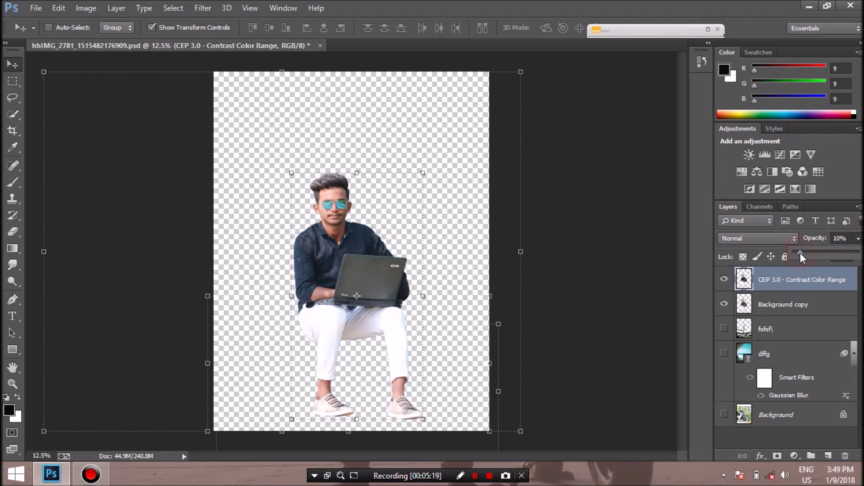
Restore the rocks, boat and sky-and-sea layers, and merge CEP 3.0 down into Background copy
left_click(724, 304)
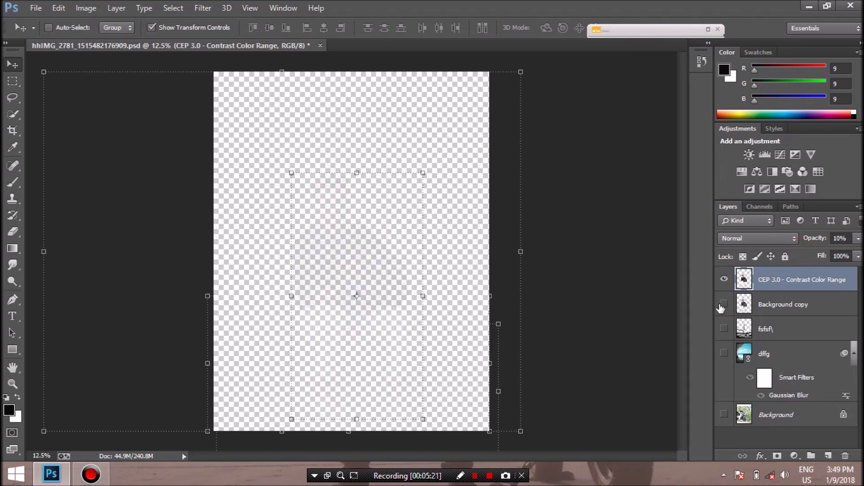
left_click(723, 330)
left_click(724, 354)
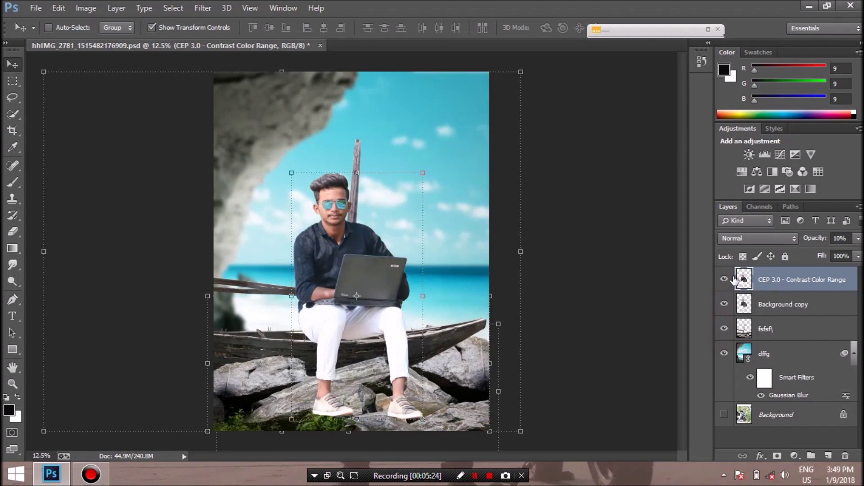
left_click(724, 281)
right_click(776, 283)
left_click(576, 360)
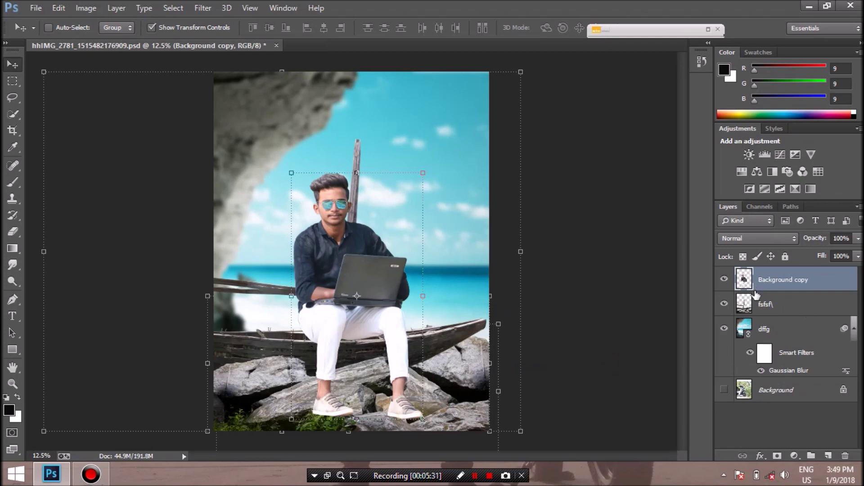
right_click(767, 281)
Duplicate the Background copy layer as Background copy 2 and reselect the original
left_click(575, 112)
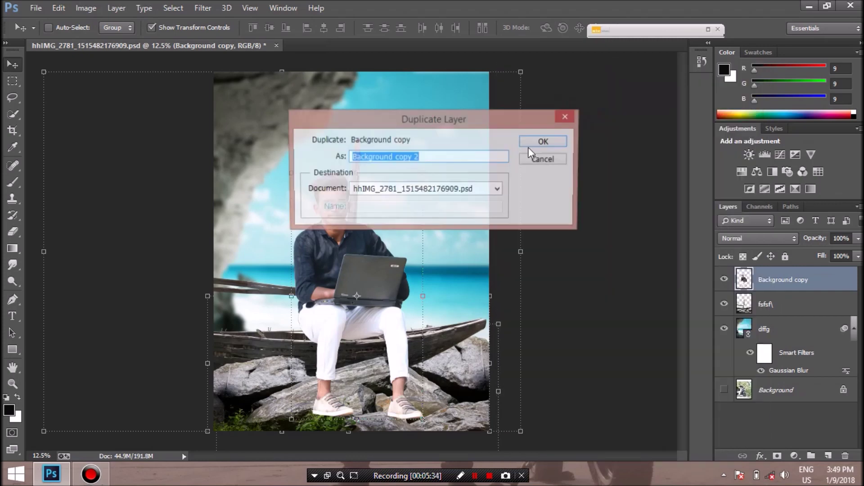
left_click(531, 145)
left_click(783, 304)
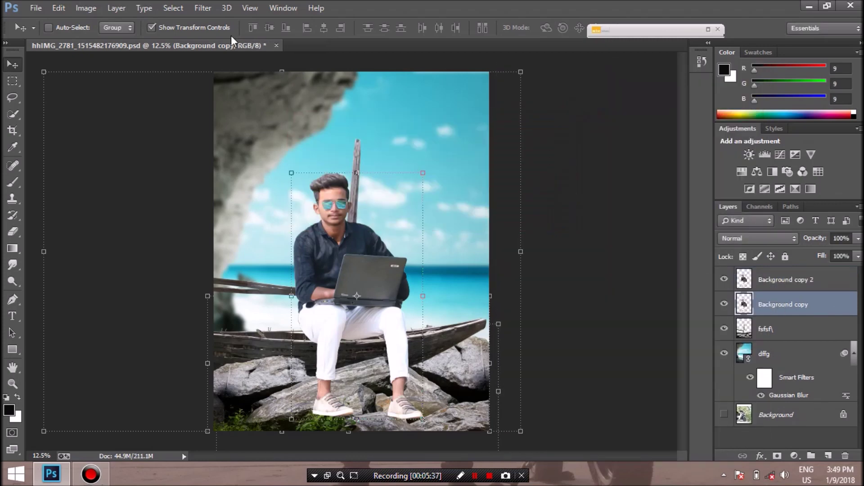
Turn the man black in Camera Raw: Exposure -5.00, Highlights, Shadows, Whites and Blacks -100
left_click(207, 10)
left_click(264, 82)
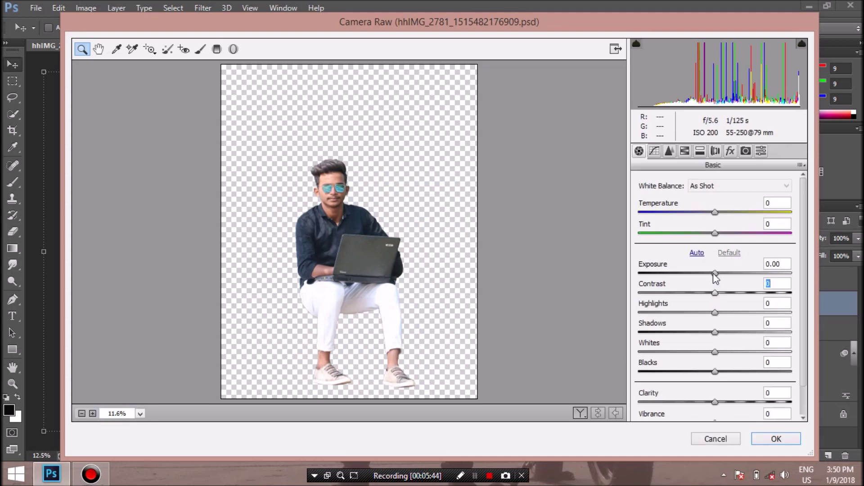
left_click_drag(715, 273, 635, 274)
left_click(638, 313)
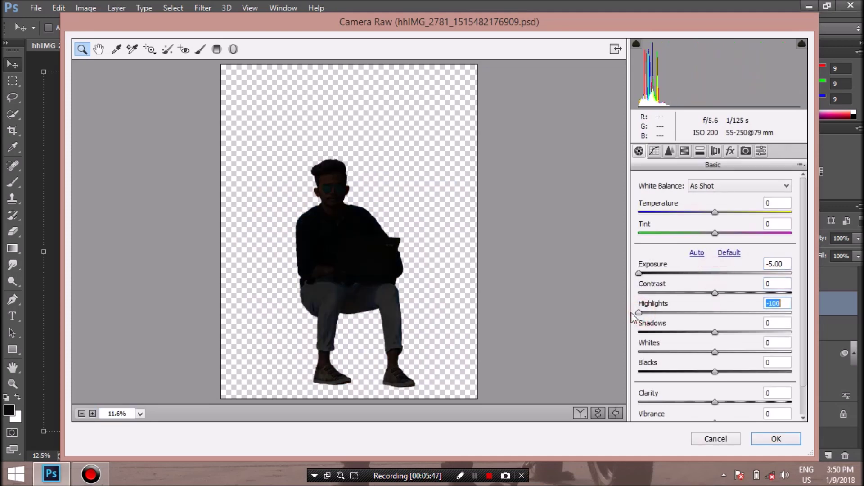
left_click(638, 332)
left_click(639, 351)
left_click(639, 371)
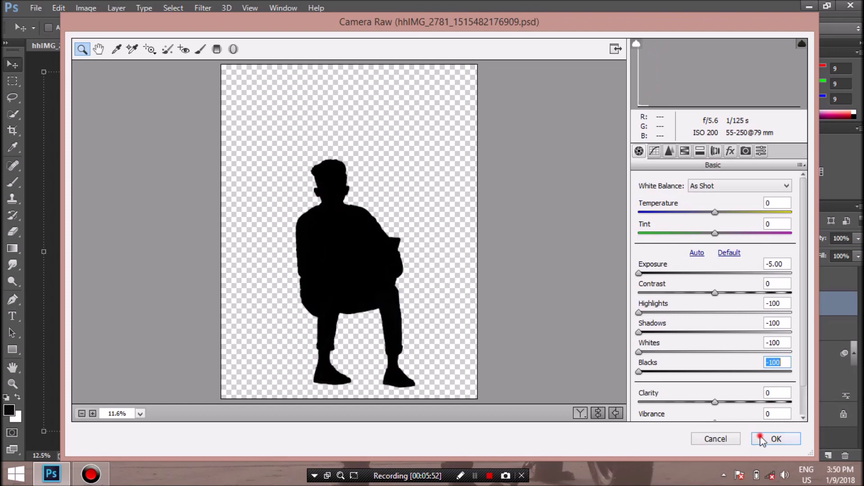
left_click(762, 441)
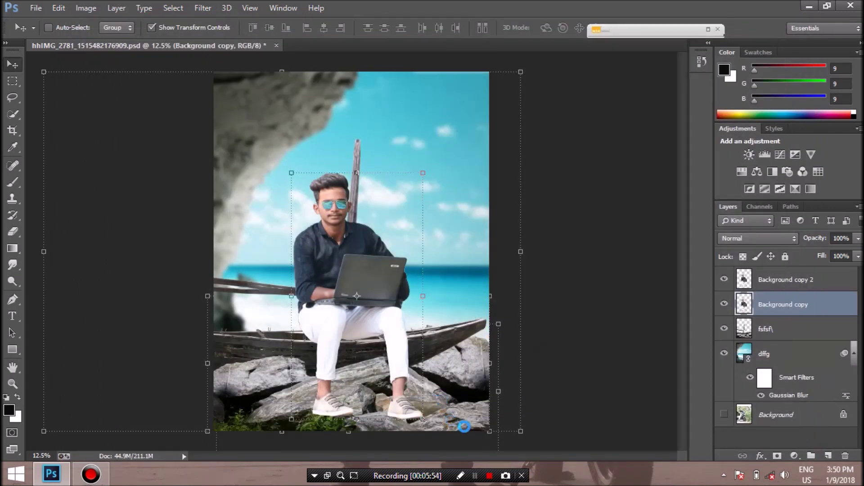
Nudge the black silhouette slightly down beneath the man so it reads as his shadow
left_click(724, 280)
left_click(724, 279)
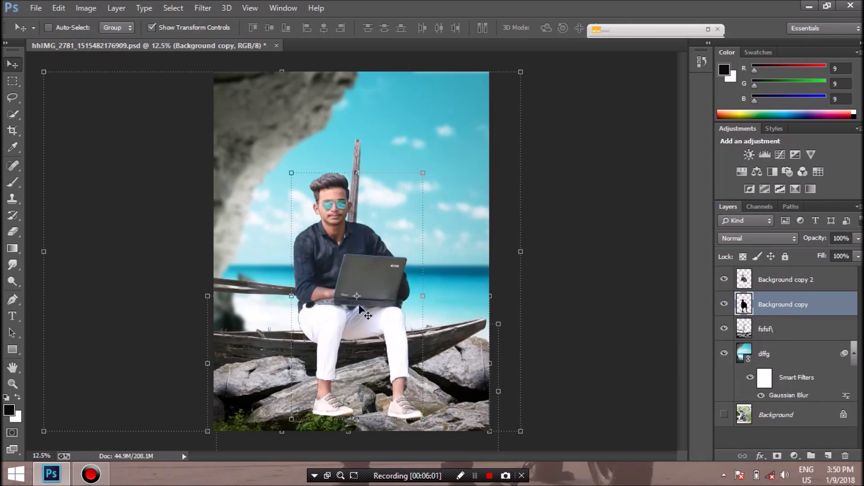
left_click_drag(370, 331, 369, 333)
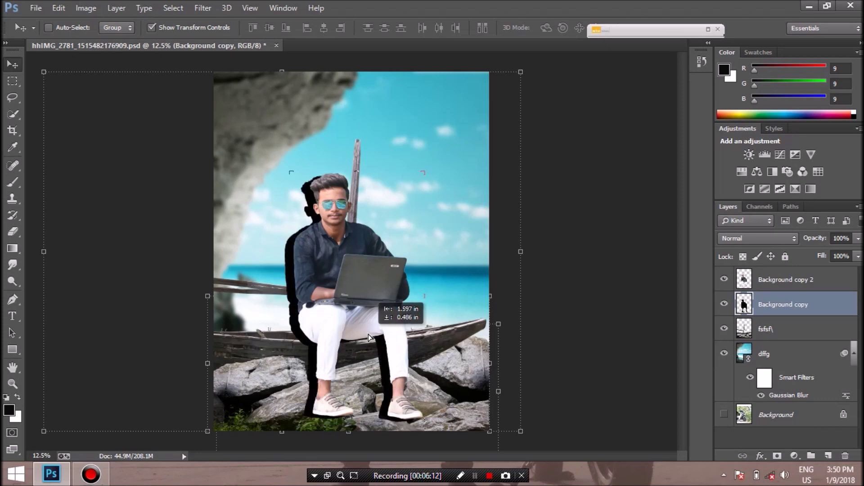
left_click_drag(368, 334, 369, 334)
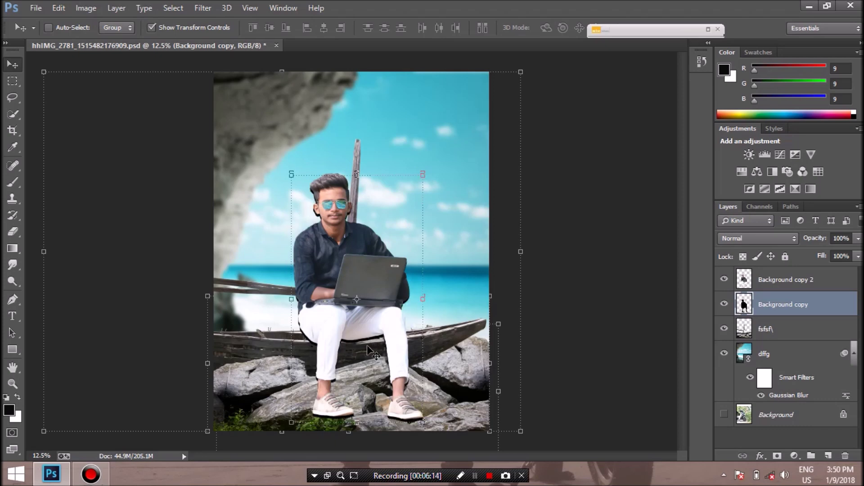
left_click(367, 358)
left_click(18, 233)
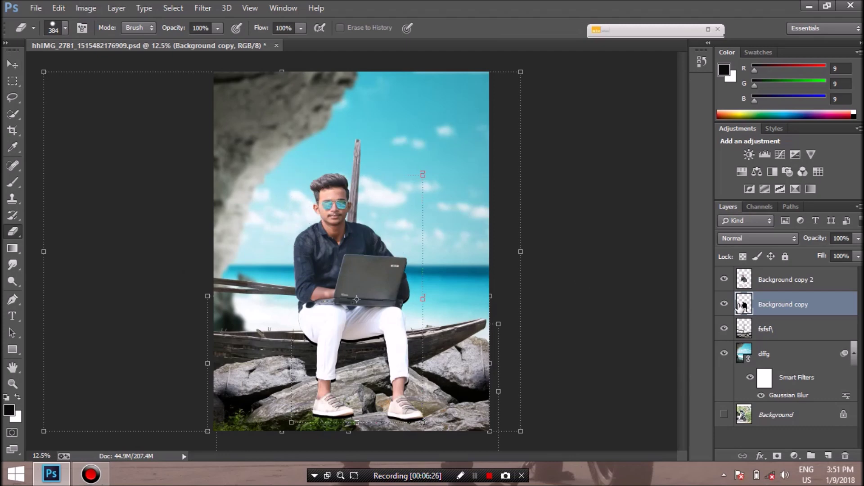
With Background copy 2 hidden, erase the silhouette's head, neck and shoulder area
left_click(723, 280)
mouse_move(372, 222)
left_mouse_down()
mouse_move(407, 273)
mouse_move(419, 399)
left_mouse_up()
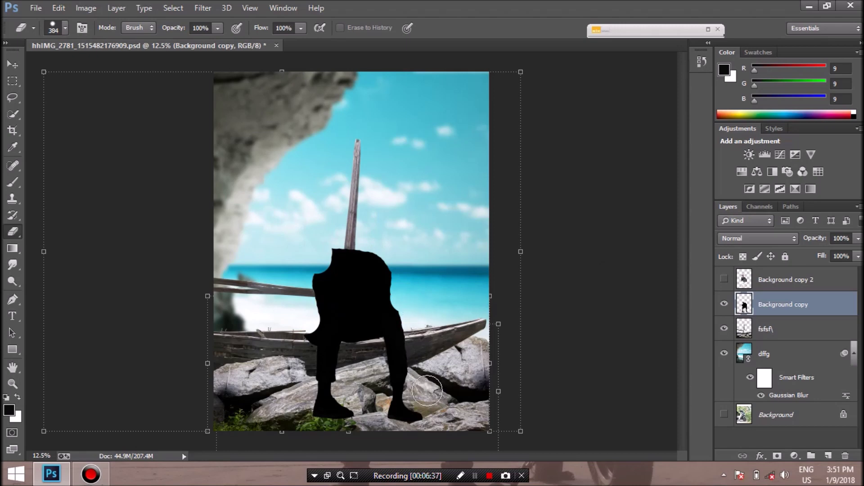
left_click_drag(348, 358, 349, 396)
left_click_drag(315, 262, 289, 299)
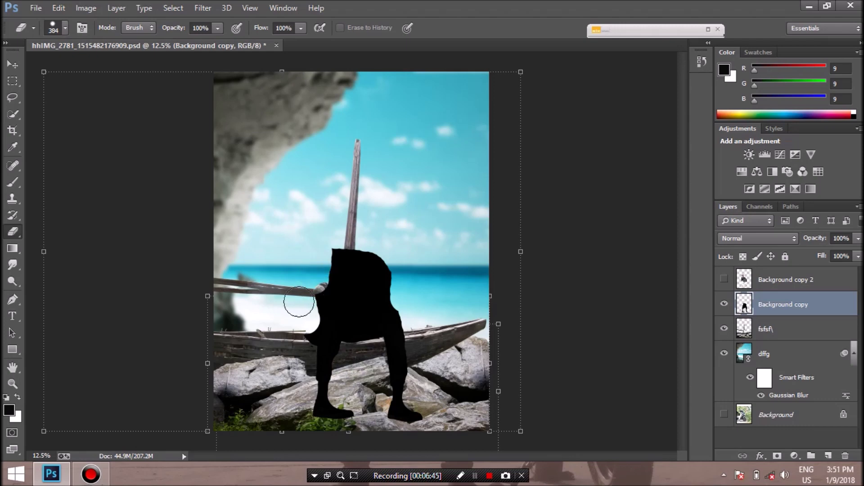
left_click(724, 280)
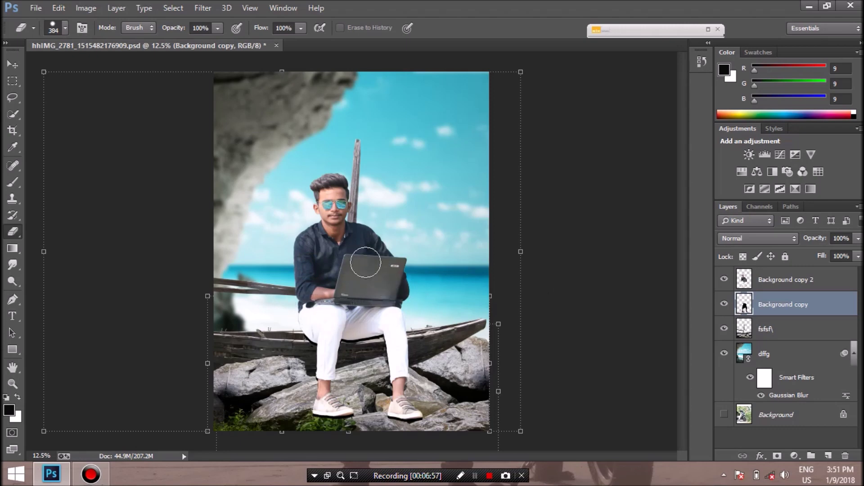
Erase the remaining upper body and stray pixels around the shin, knee and left leg
left_click_drag(357, 262, 415, 373)
left_click_drag(362, 356, 349, 377)
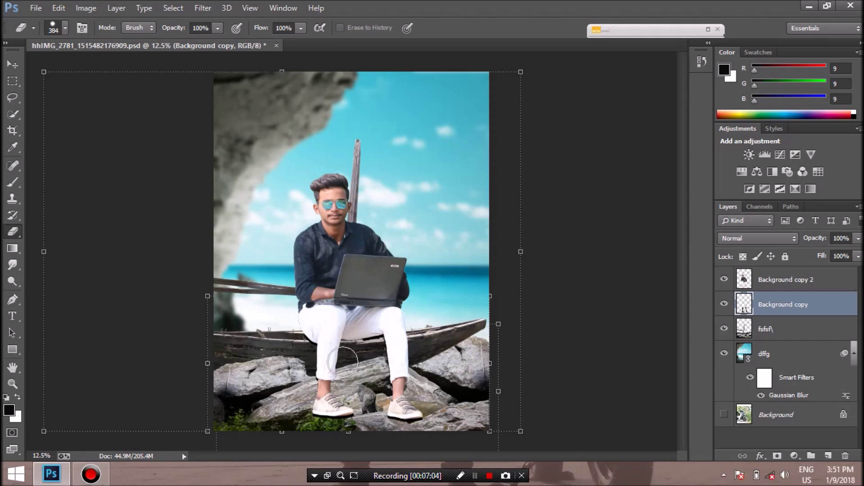
left_click_drag(408, 314, 420, 362)
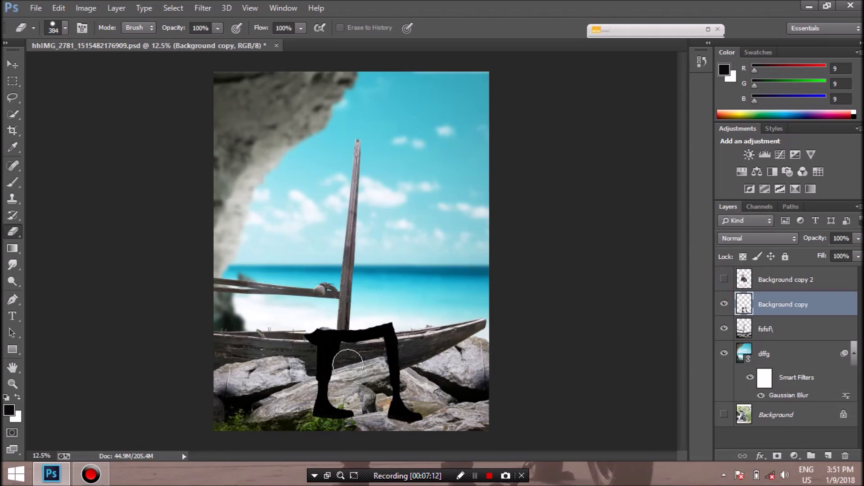
left_click_drag(344, 364, 341, 394)
left_click(723, 280)
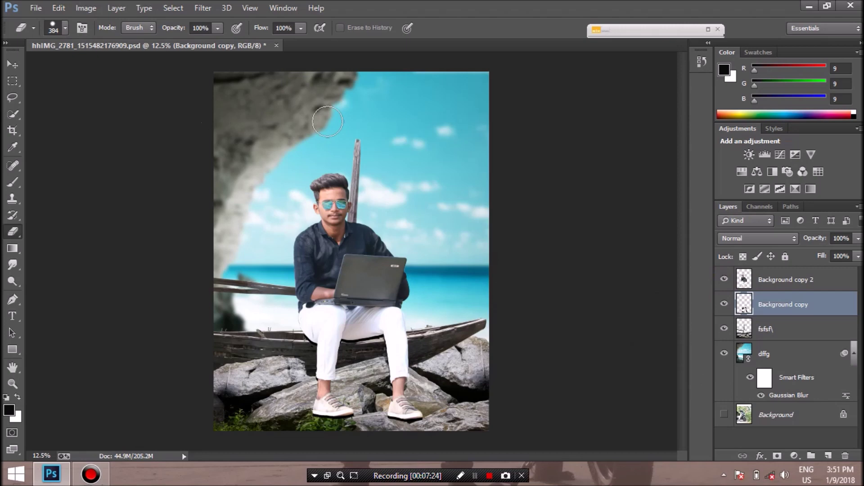
left_click(200, 10)
mouse_move(209, 148)
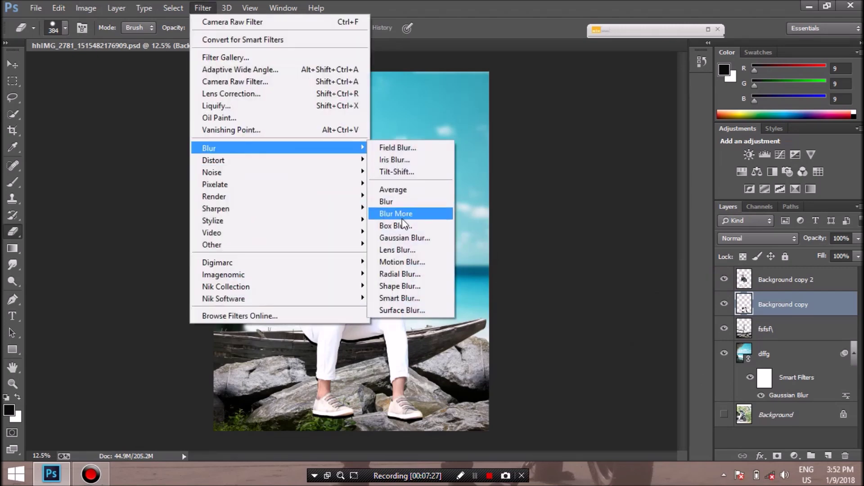
Soften the leg-shadow silhouette with a Gaussian Blur of radius 16.8 pixels
left_click(405, 238)
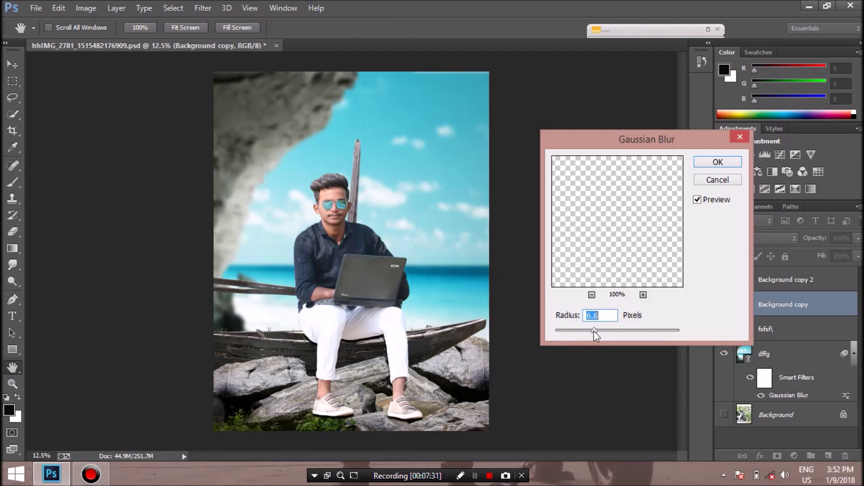
left_click_drag(612, 331, 618, 333)
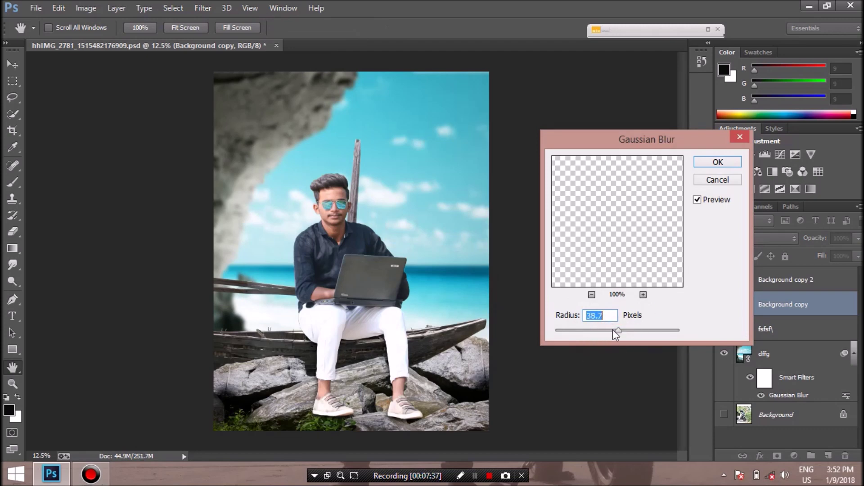
left_click_drag(613, 330, 613, 336)
left_click(719, 162)
key("e")
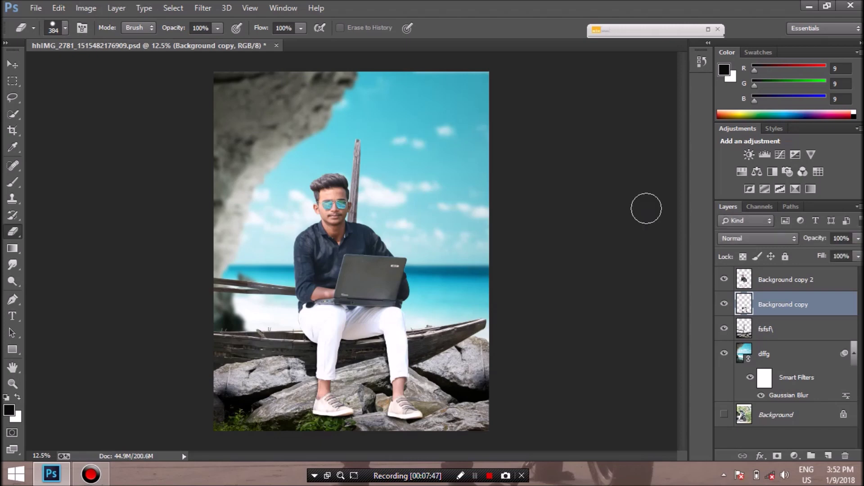
Shift the shadow layer slightly down and right under the man
left_click(725, 304)
left_click(726, 305)
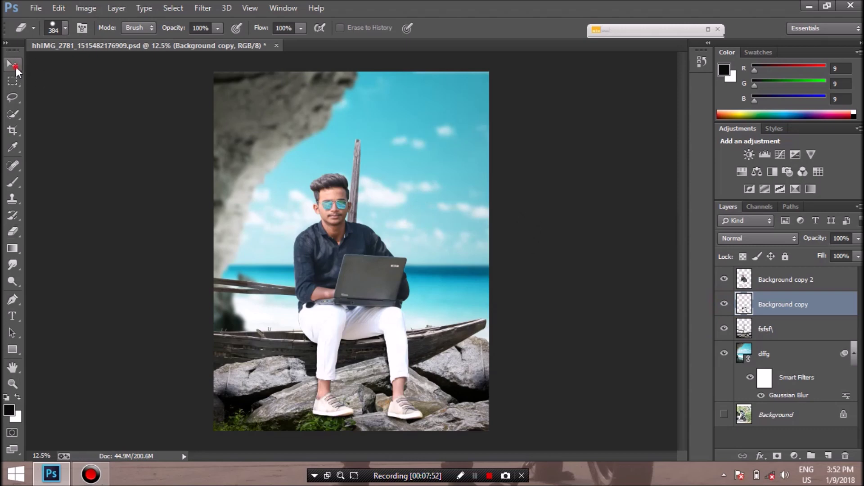
left_click(13, 65)
left_click_drag(344, 360, 345, 358)
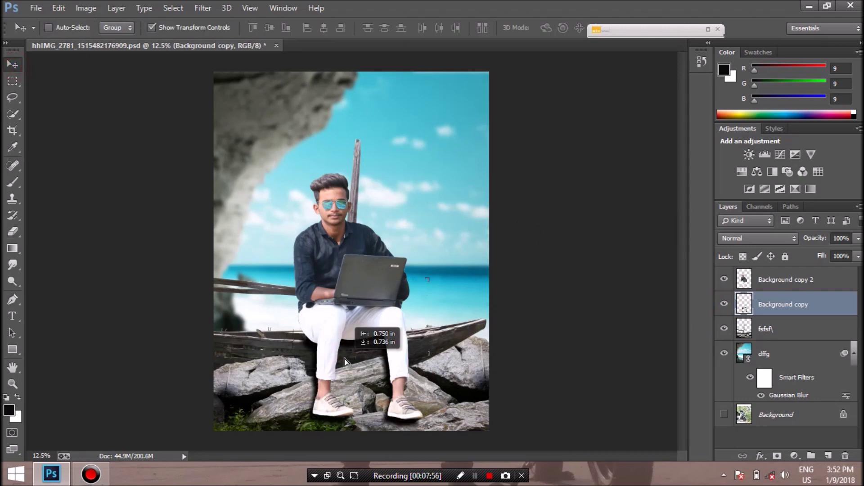
left_click(597, 359)
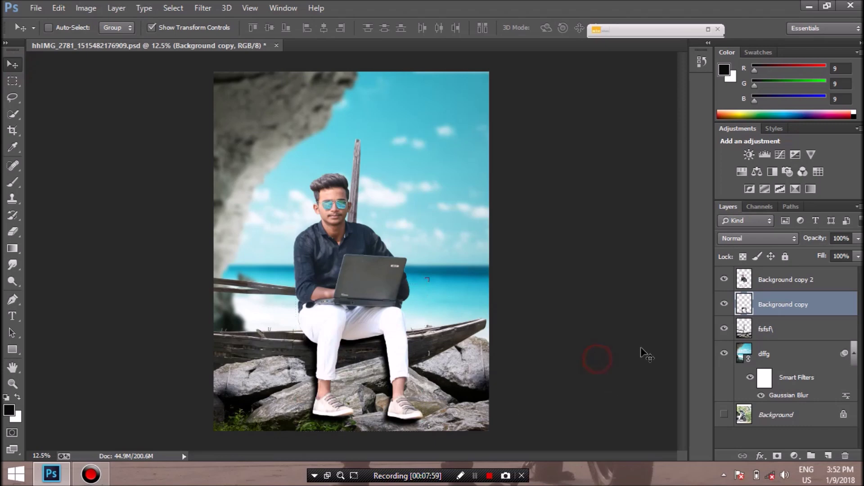
Lower the shadow layer's opacity to about 76%
left_click(859, 239)
left_click_drag(839, 252, 833, 255)
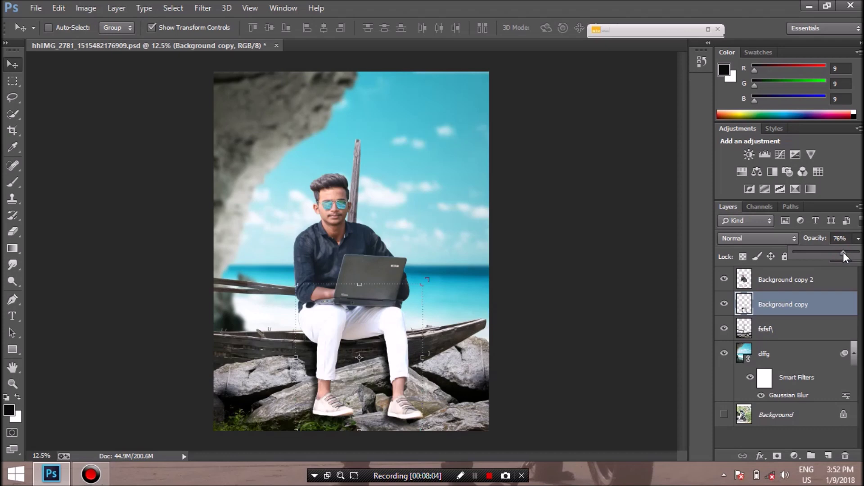
left_click(817, 310)
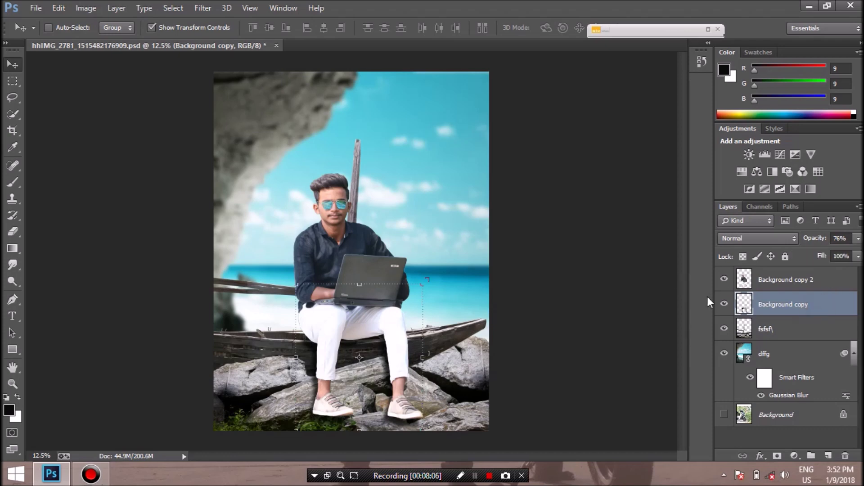
left_click(725, 306)
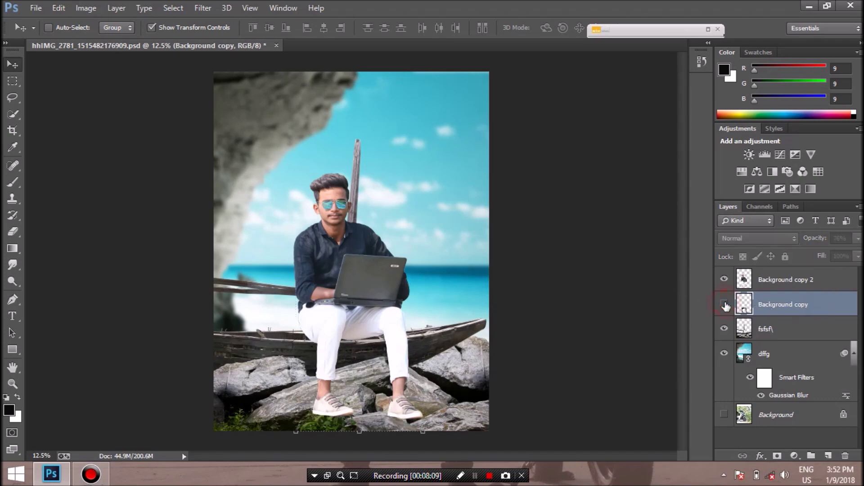
left_click(725, 305)
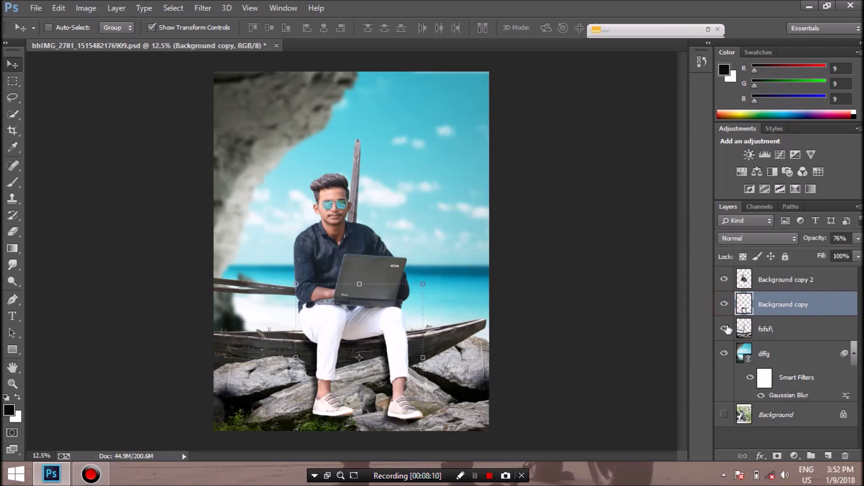
On a new Layer 1, brush a black dab under the left shoe and stretch it wider
left_click(787, 355)
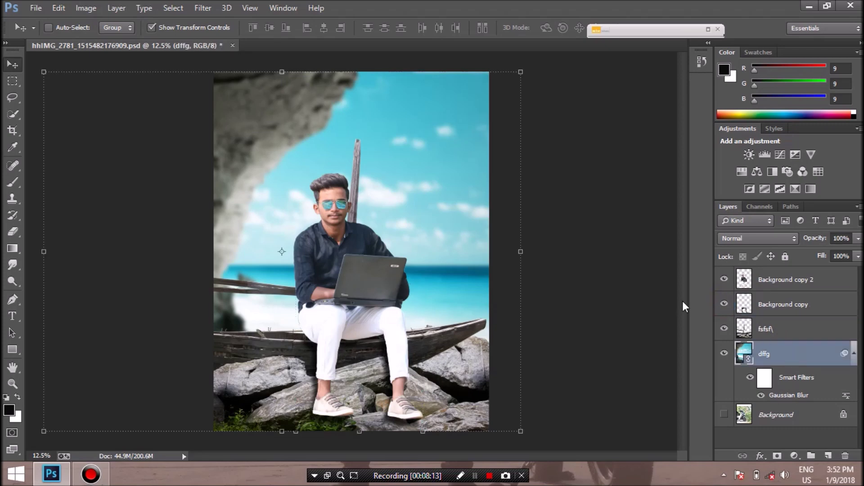
left_click(775, 309)
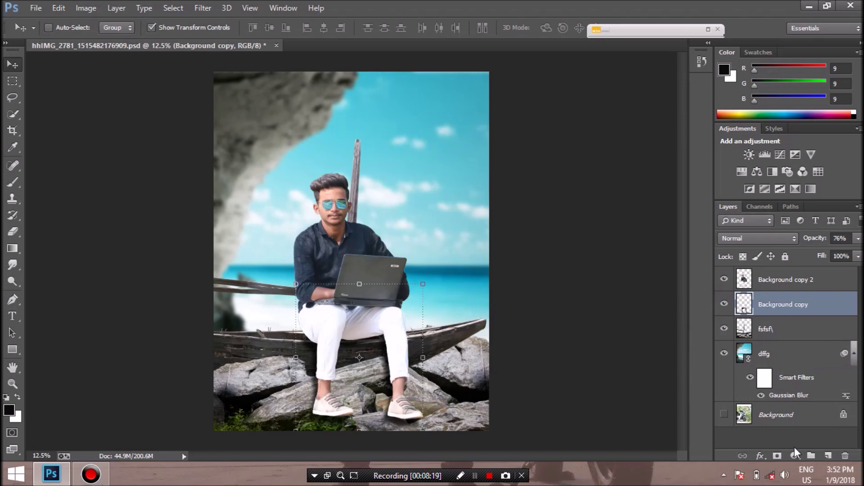
left_click(829, 456)
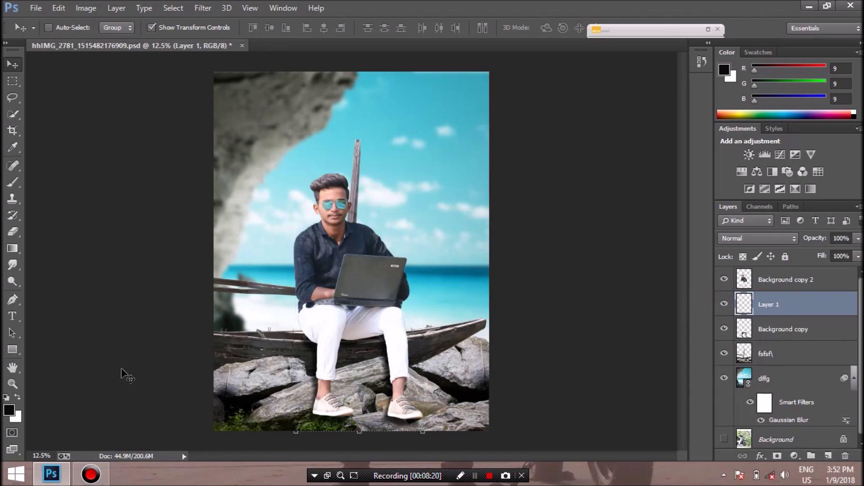
left_click(12, 182)
left_click(329, 412)
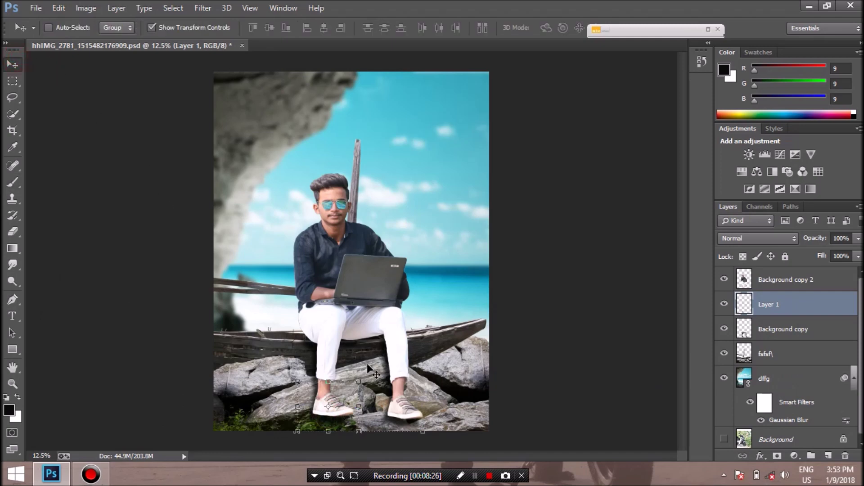
left_click_drag(359, 382, 435, 392)
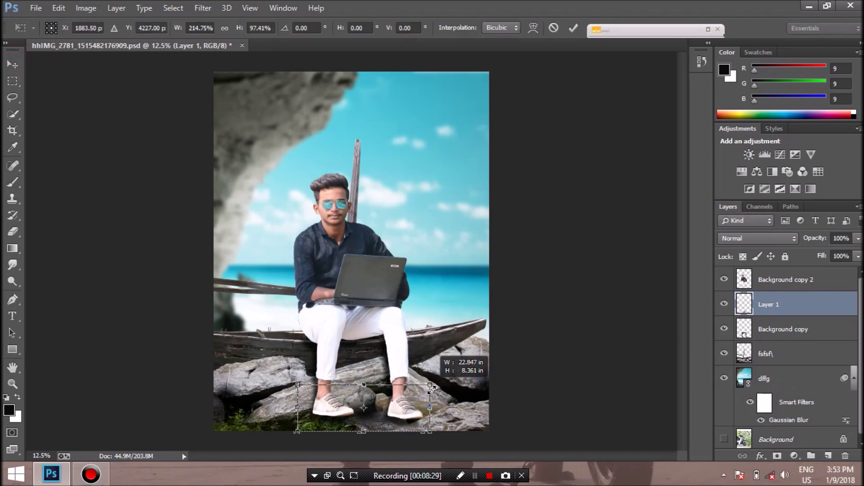
left_click_drag(384, 417, 351, 416)
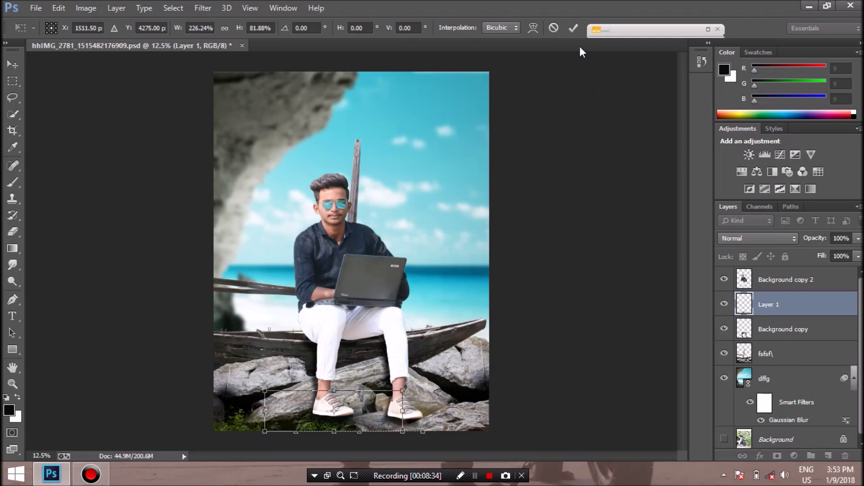
left_click_drag(404, 390, 412, 390)
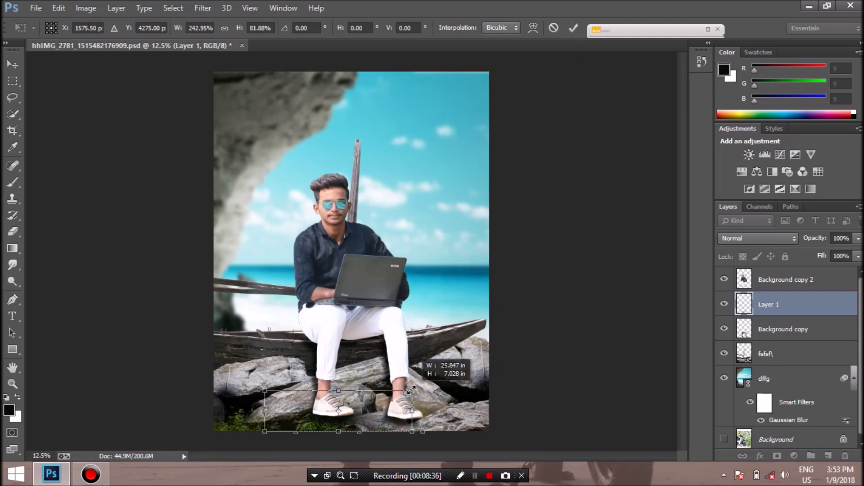
key("Return")
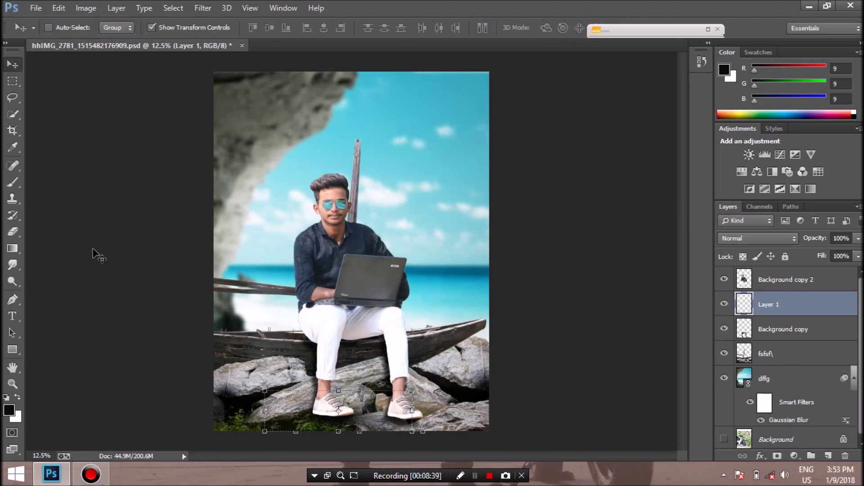
Brush a shadow dab under the right shoe and stretch it wider and taller
left_click(12, 182)
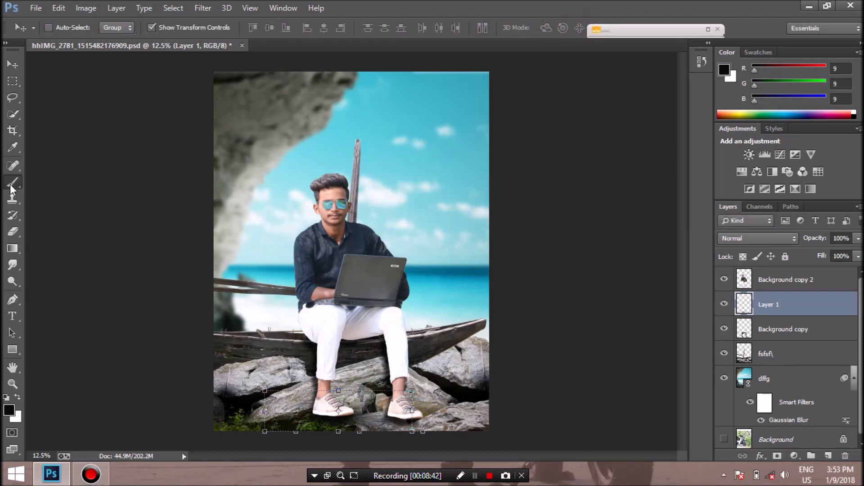
left_click(402, 415)
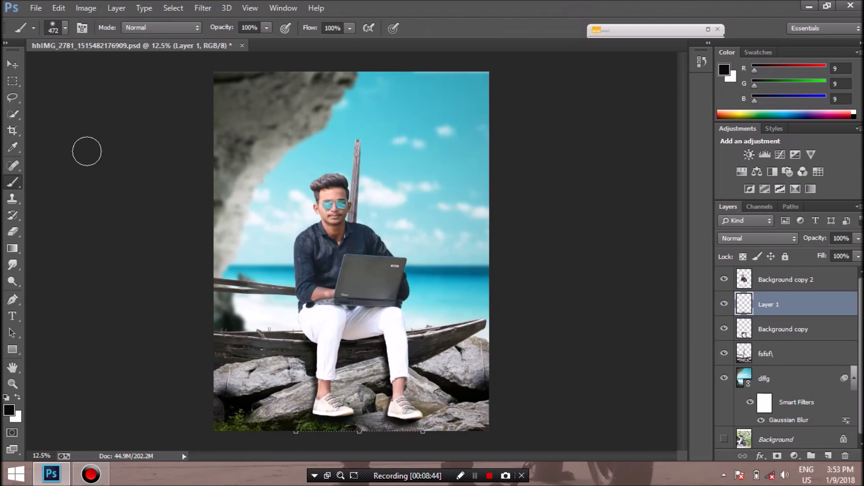
left_click(9, 65)
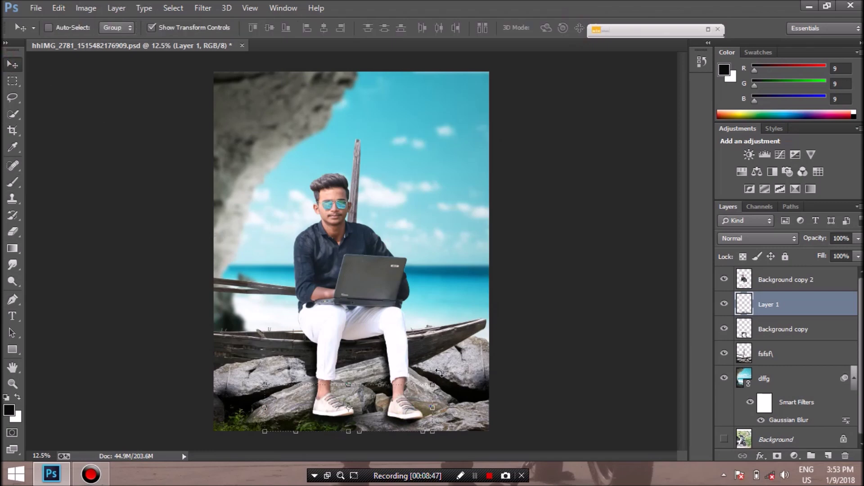
left_click_drag(434, 385, 498, 382)
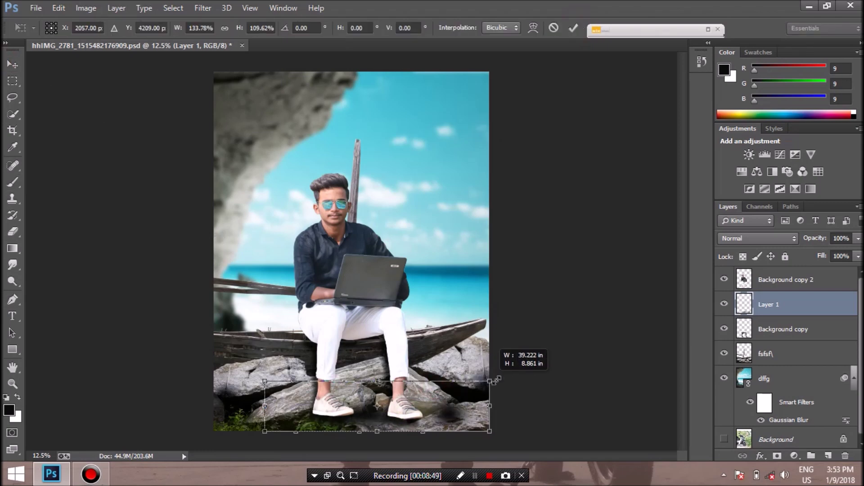
left_click_drag(436, 411, 433, 414)
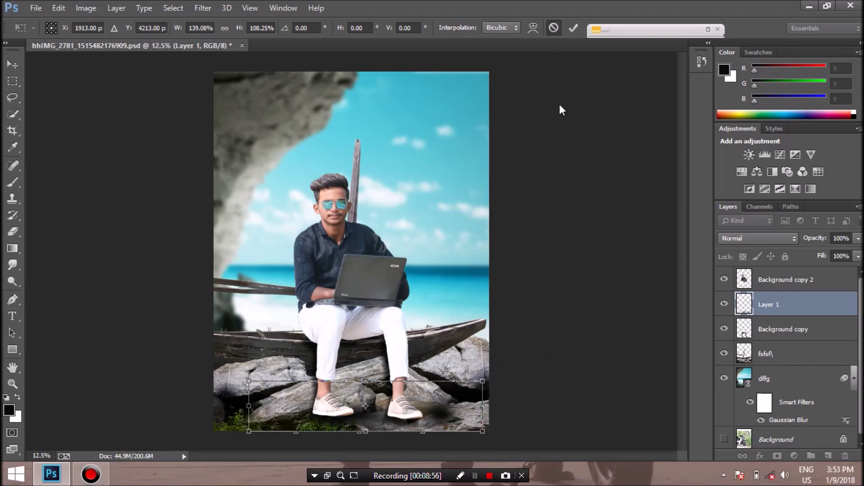
key("Return")
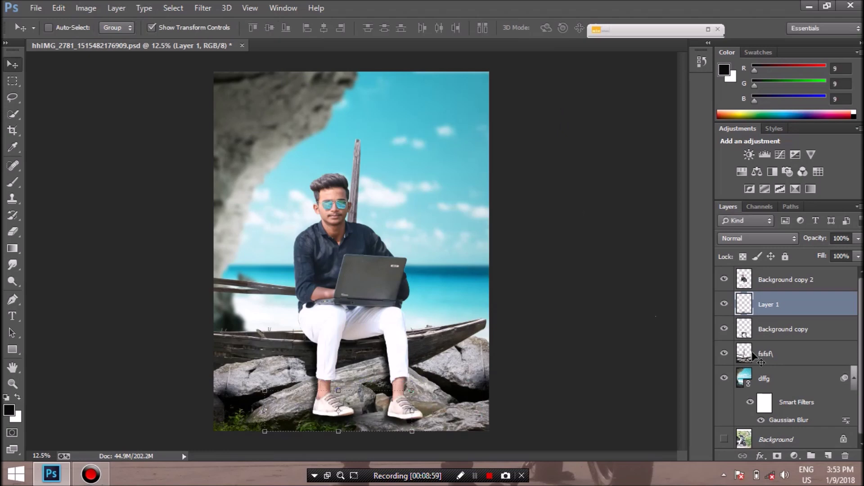
On a new layer, paint a shadow under the right shoe and transform it wider and flatter
left_click(827, 456)
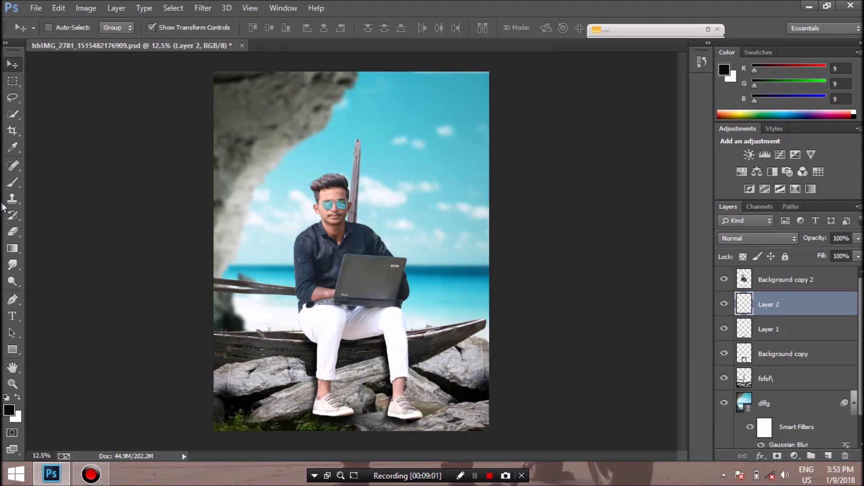
left_click(12, 183)
left_click_drag(394, 421, 416, 422)
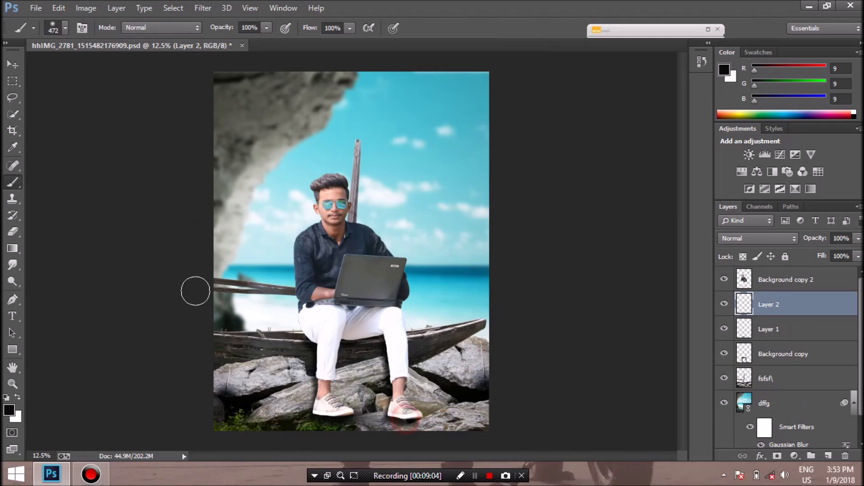
key("v")
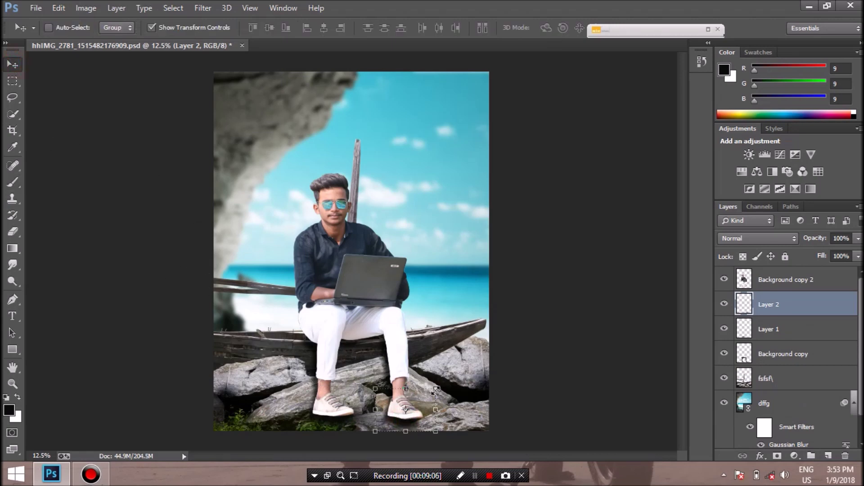
left_click_drag(436, 389, 528, 384)
left_click_drag(471, 415, 450, 411)
left_click_drag(486, 383, 479, 419)
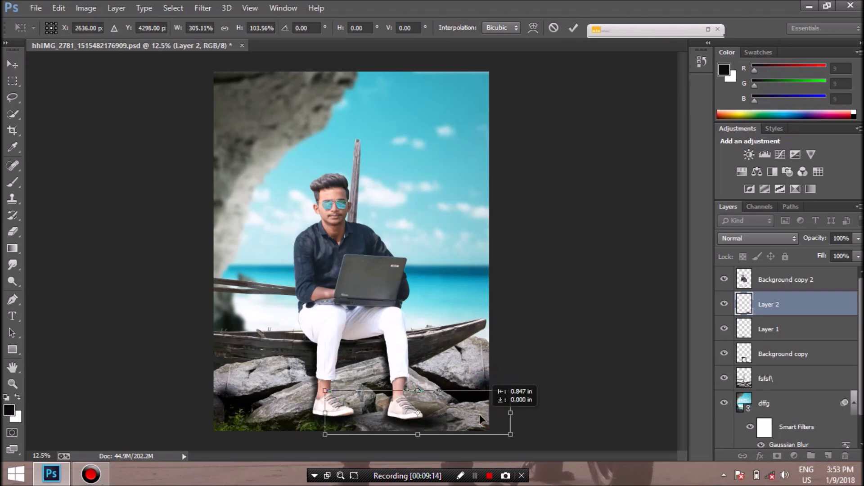
left_click_drag(480, 415, 447, 415)
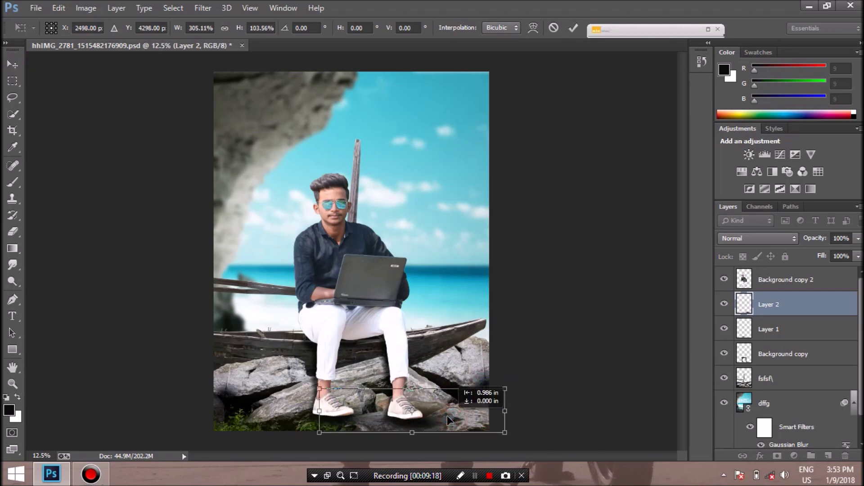
left_click(572, 30)
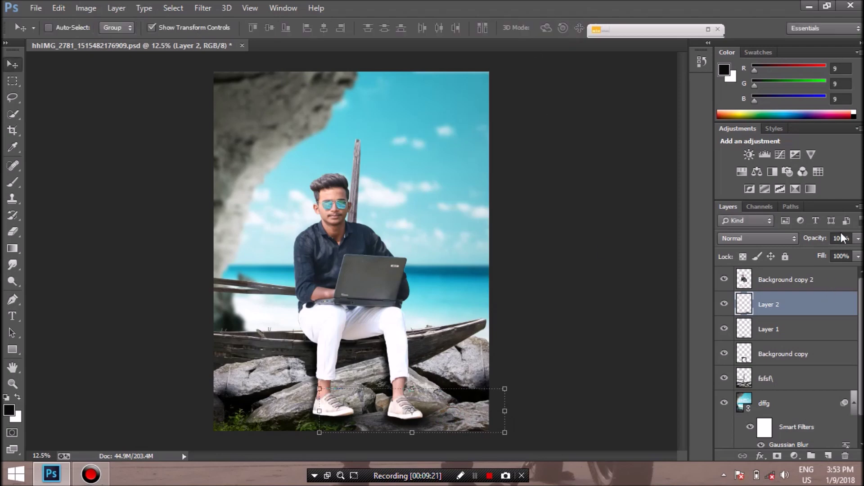
Fade the new shadow layer to about 80% opacity
left_click(856, 240)
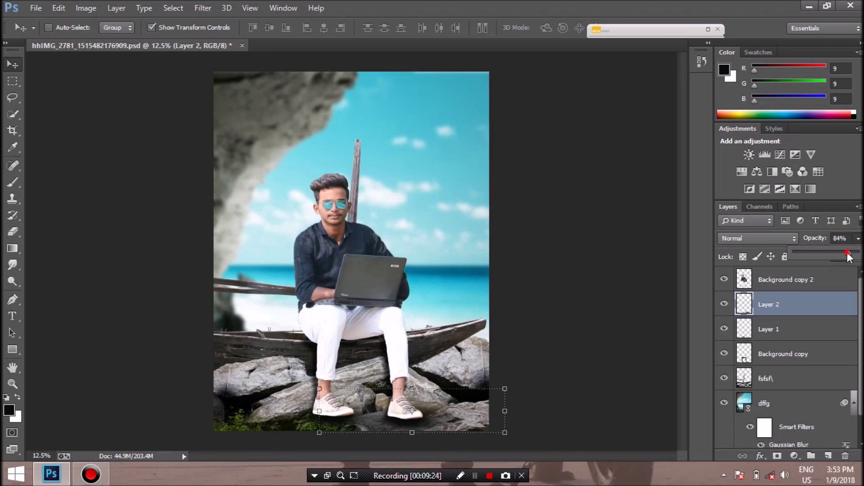
left_click_drag(848, 255, 844, 255)
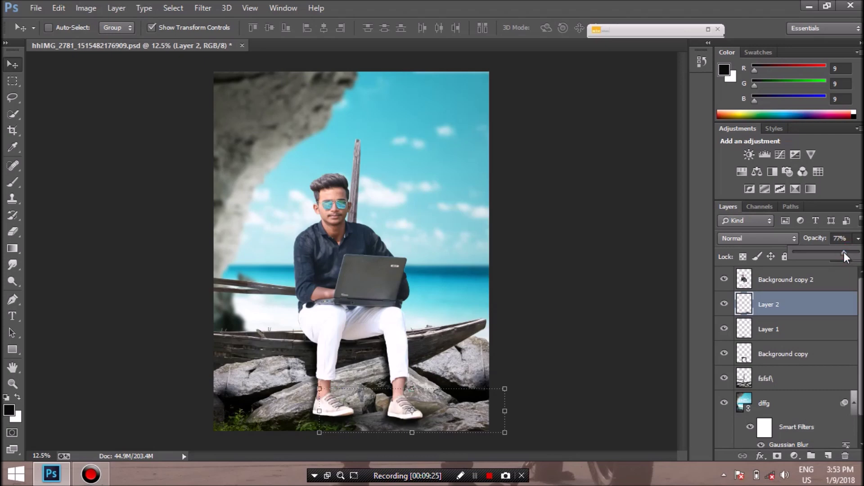
left_click(724, 305)
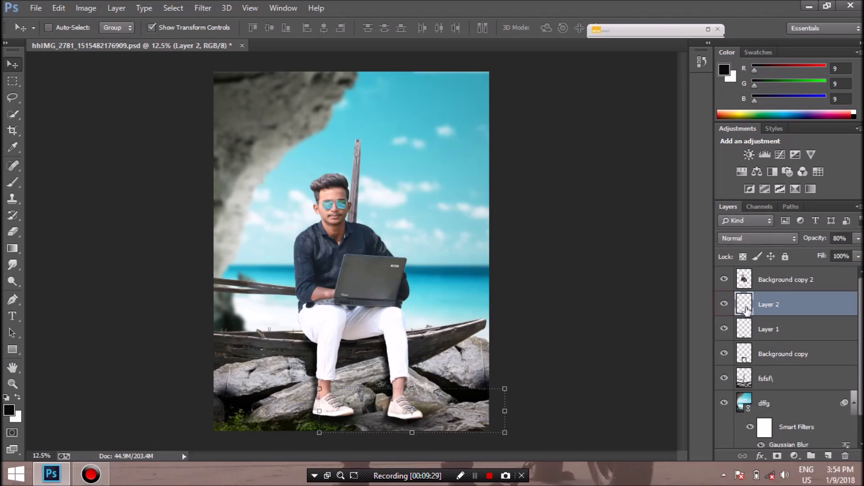
Merge the new shadow layer with Layer 1 and Background copy into Layer 2
left_click(767, 332, "shift")
left_click(764, 355, "shift")
right_click(765, 354)
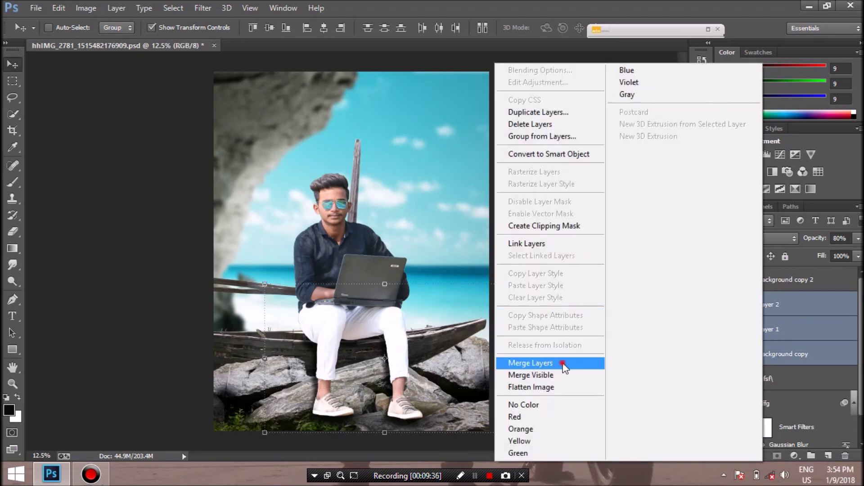
left_click(562, 363)
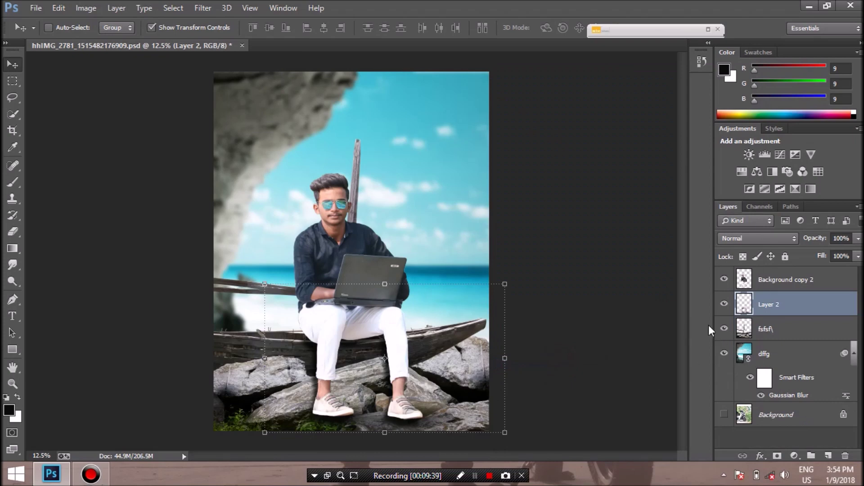
left_click(799, 281)
Duplicate Background copy 2 as Background copy 3 and zoom in on the man
right_click(814, 277)
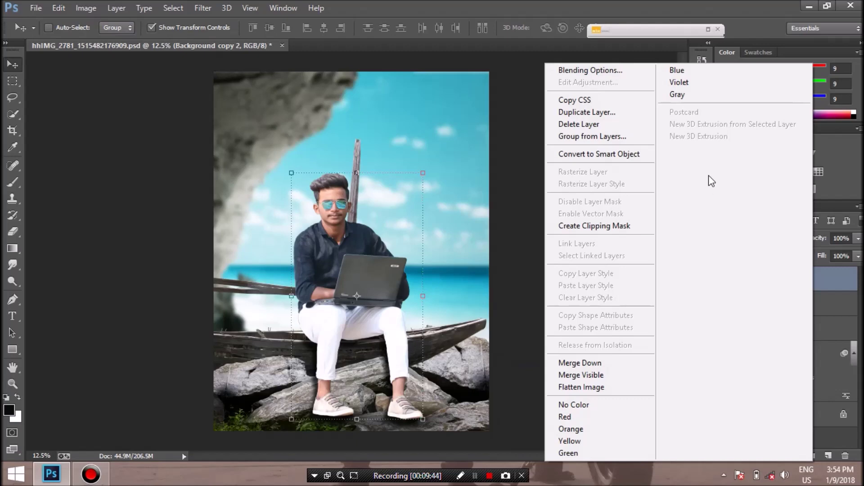
left_click(624, 116)
left_click(538, 142)
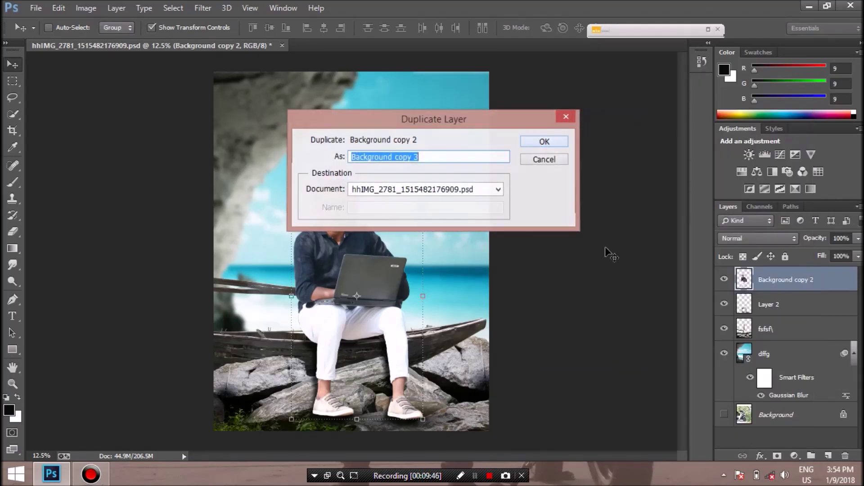
key("ctrl+plus")
key("ctrl+plus")
key("ctrl+plus")
key("ctrl+plus")
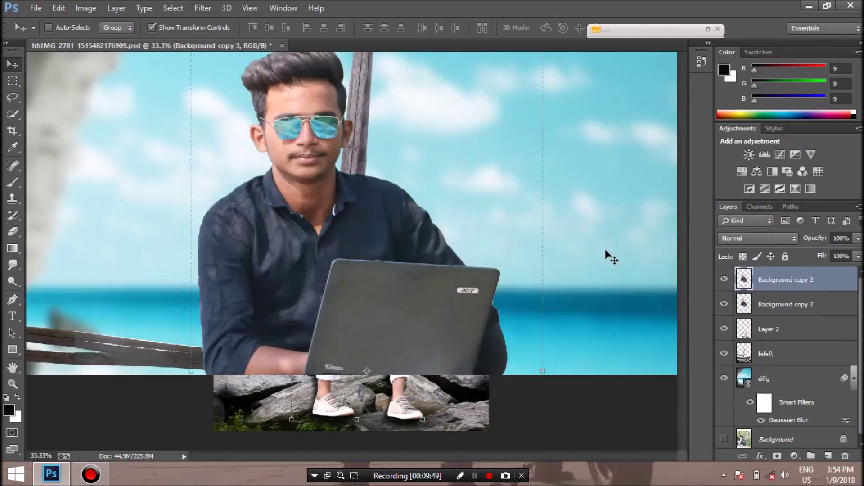
key("ctrl+plus")
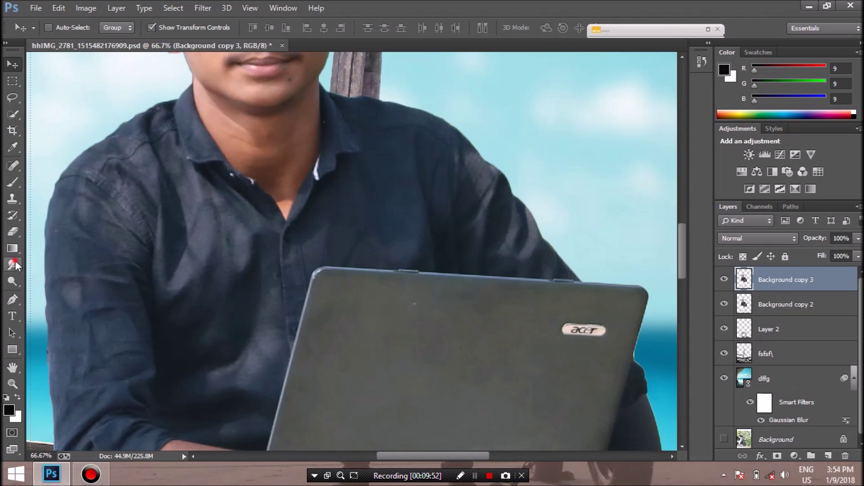
Smudge the hair's top and left outline into soft, wispy strands and compare
left_click(15, 264)
left_click_drag(682, 252, 679, 217)
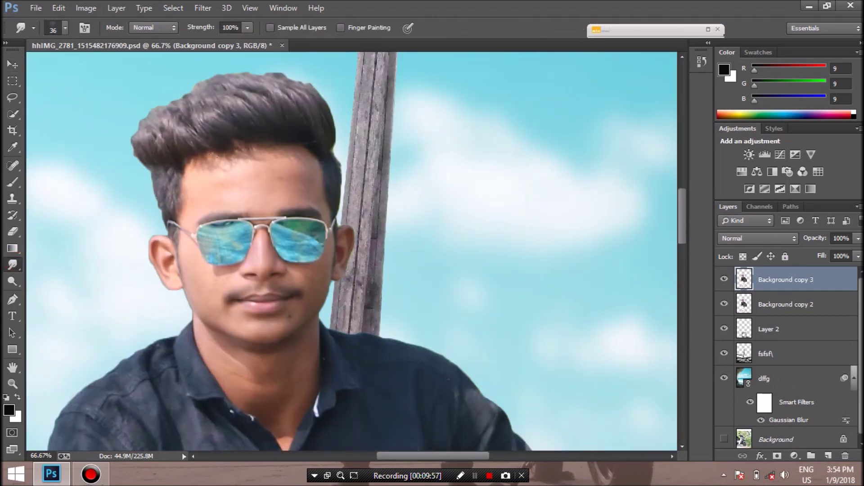
key("ctrl+plus")
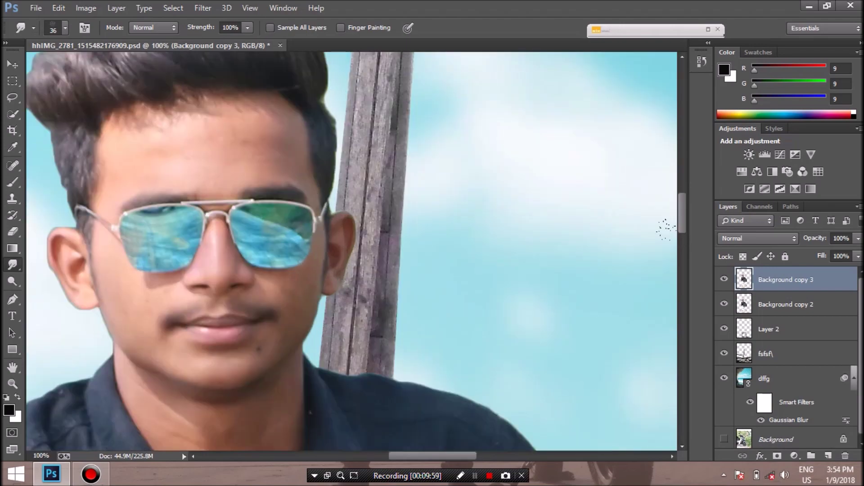
left_click_drag(685, 222, 676, 205)
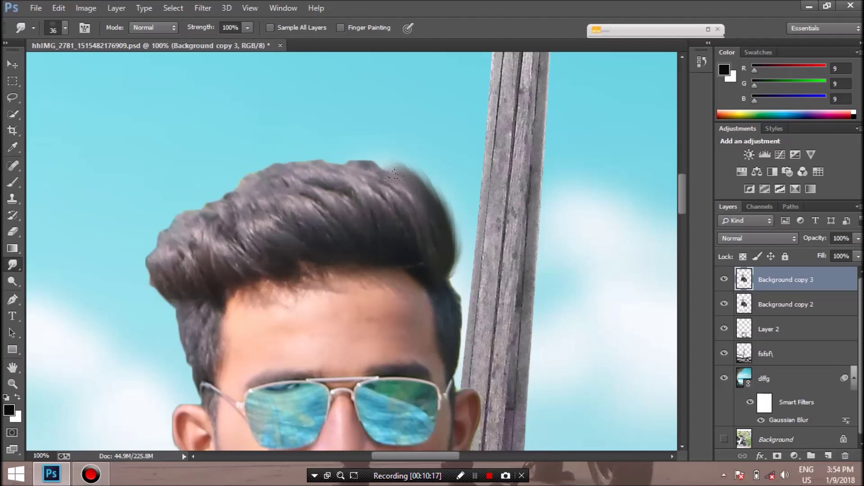
mouse_move(441, 232)
left_mouse_down()
mouse_move(448, 228)
mouse_move(423, 180)
mouse_move(279, 175)
mouse_move(163, 255)
mouse_move(186, 218)
mouse_move(247, 182)
left_mouse_up()
mouse_move(318, 210)
left_mouse_down()
mouse_move(193, 256)
mouse_move(409, 212)
mouse_move(356, 213)
left_mouse_up()
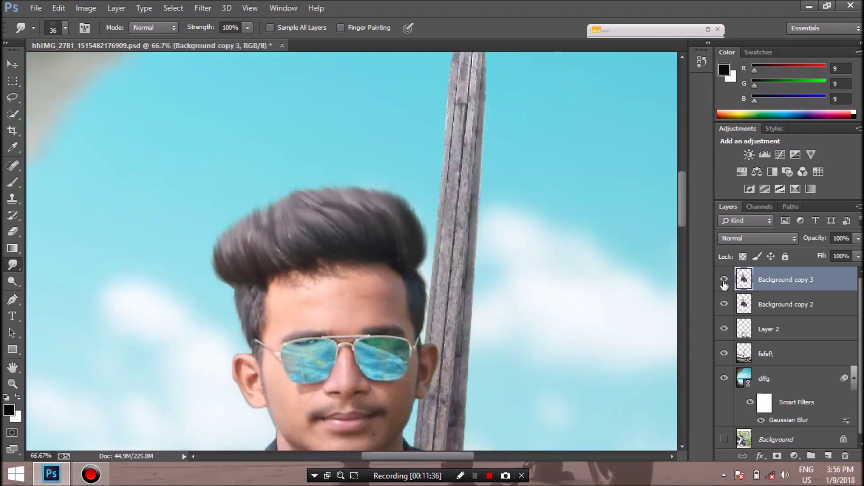
left_click(724, 280)
left_click(723, 281)
Duplicate the portrait layer as Background copy 4
right_click(764, 279)
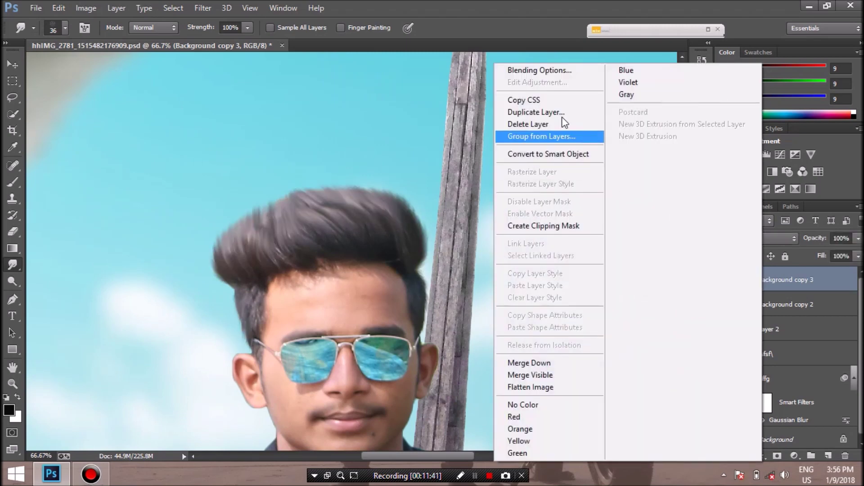
left_click(560, 112)
left_click(525, 142)
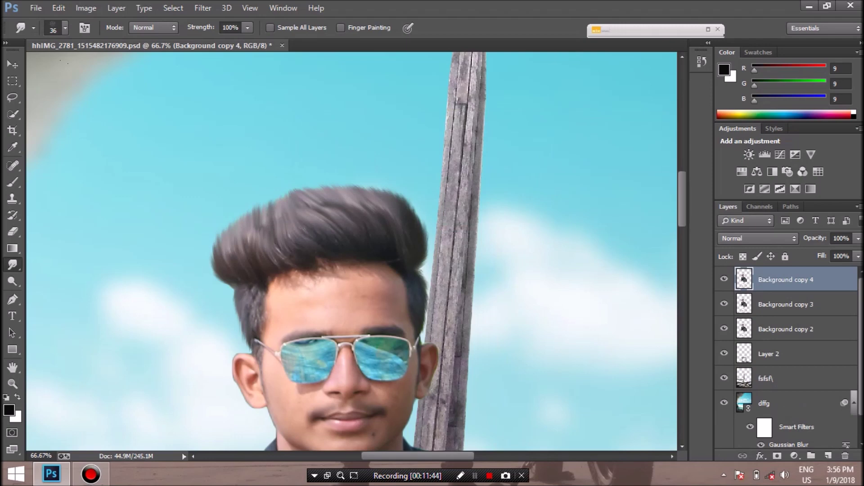
Smooth the forehead skin with a 65 px Smudge brush at 100% zoom
right_click(169, 143)
left_click_drag(149, 164, 145, 184)
left_click(129, 184)
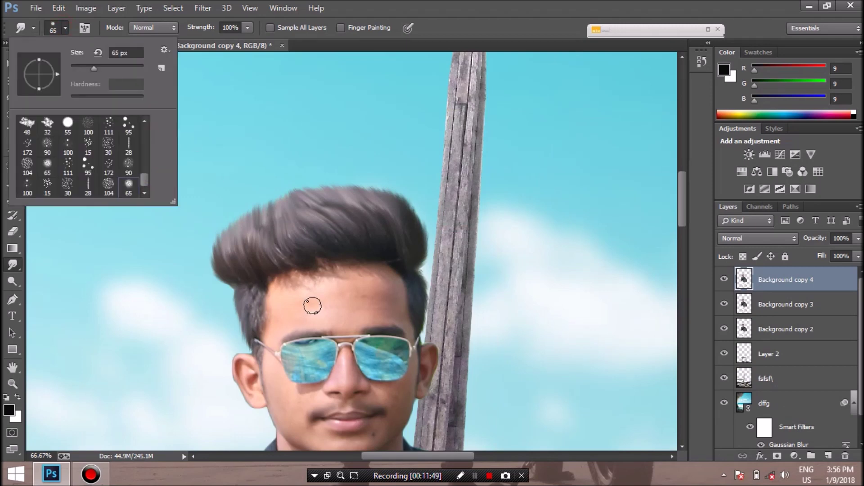
left_click(312, 306)
key("ctrl+plus")
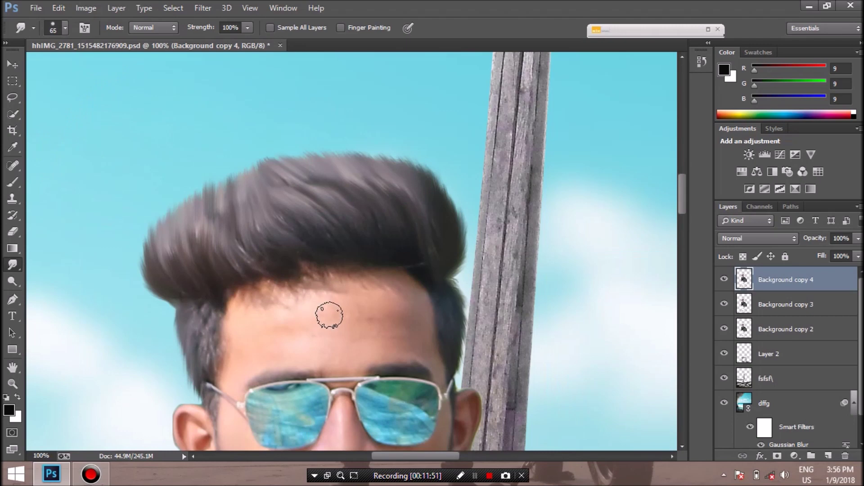
left_click_drag(326, 315, 363, 343)
left_click_drag(682, 206, 682, 221)
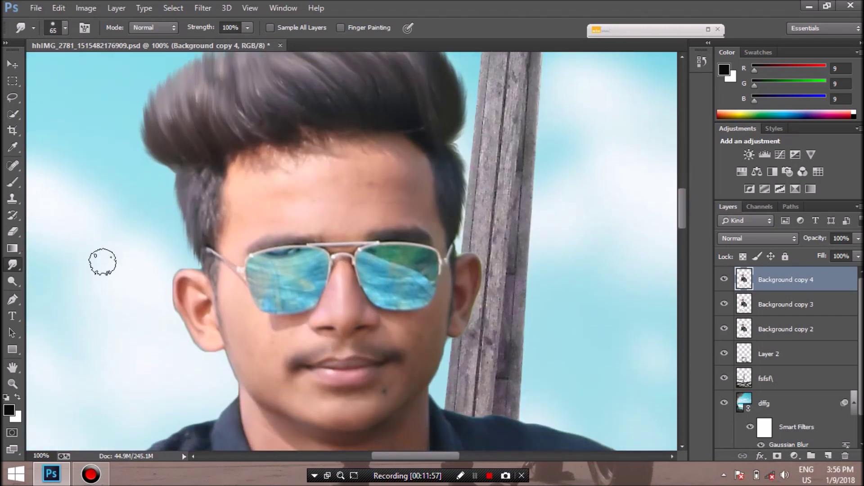
Heal a small blemish on the chin with the Spot Healing Brush
left_click(13, 166)
left_click(385, 393)
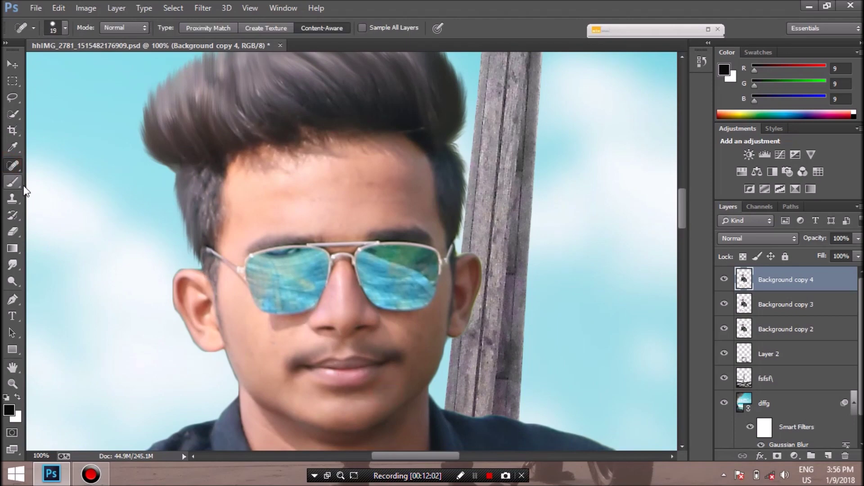
key("ctrl+plus")
left_click(13, 265)
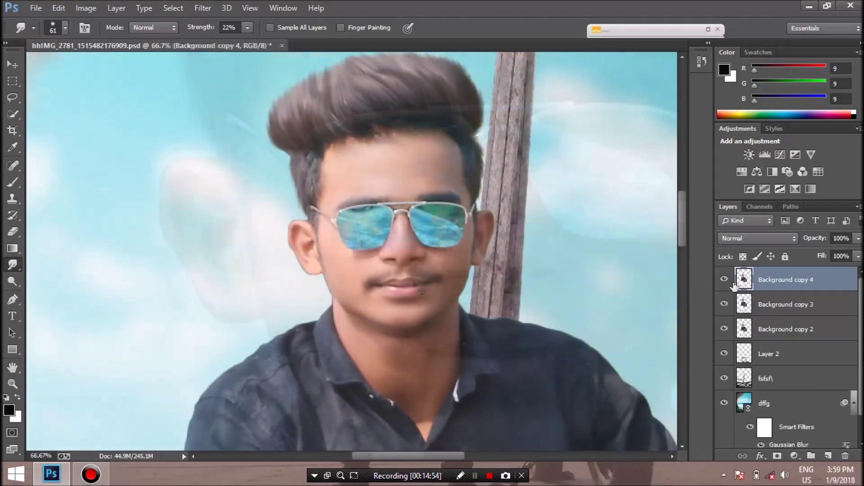
Compare the retouch by toggling Background copy 4 and hiding Background copy 3
left_click(724, 280)
left_click(724, 279)
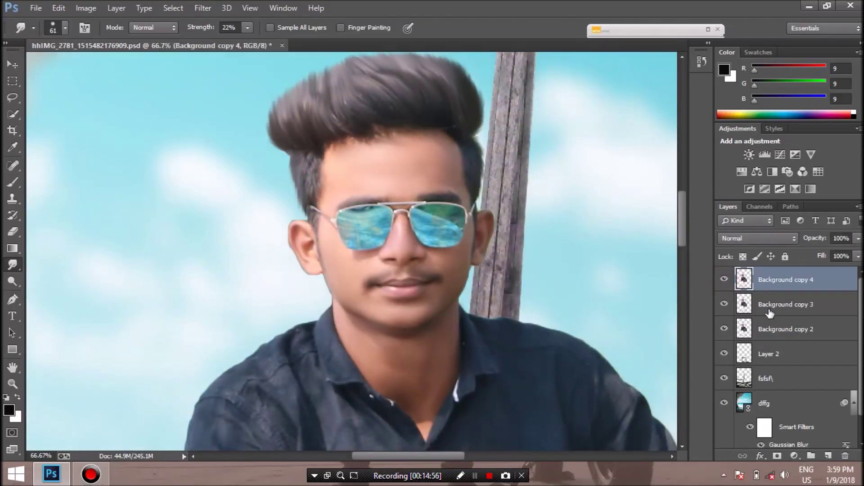
left_click(722, 304)
left_click(724, 281)
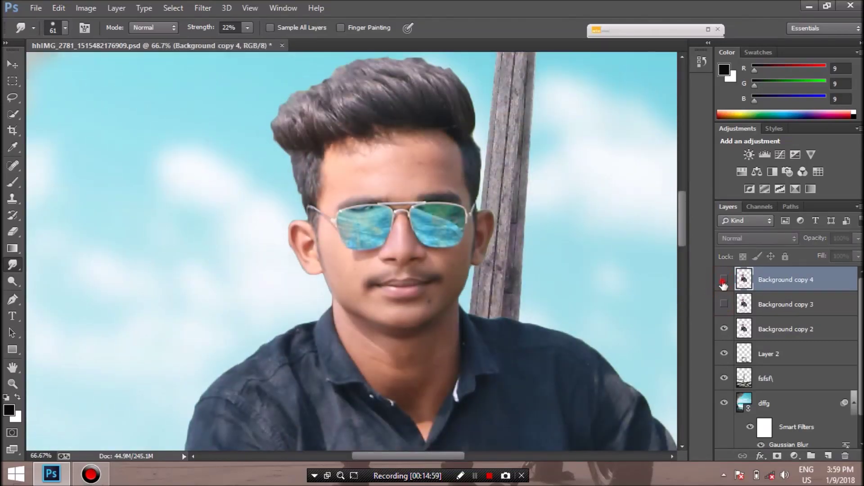
left_click(723, 281)
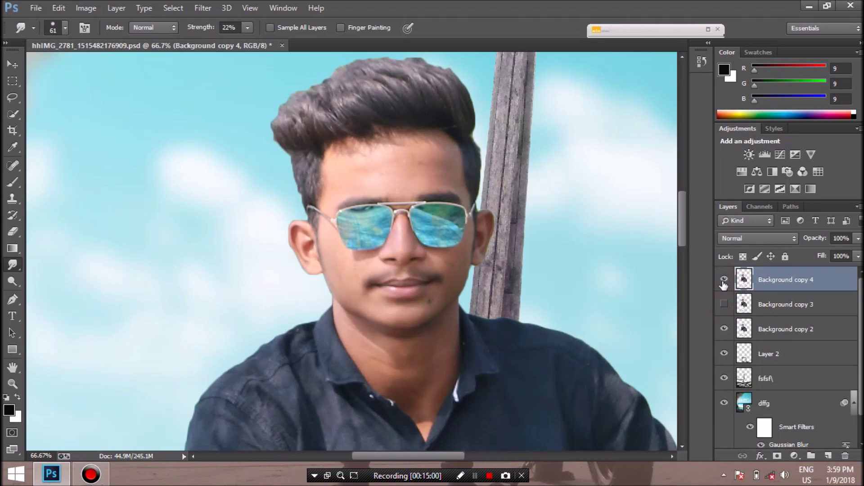
Delete the Background copy 3 and Background copy 2 layers
left_click(785, 305)
left_click(796, 331, "ctrl")
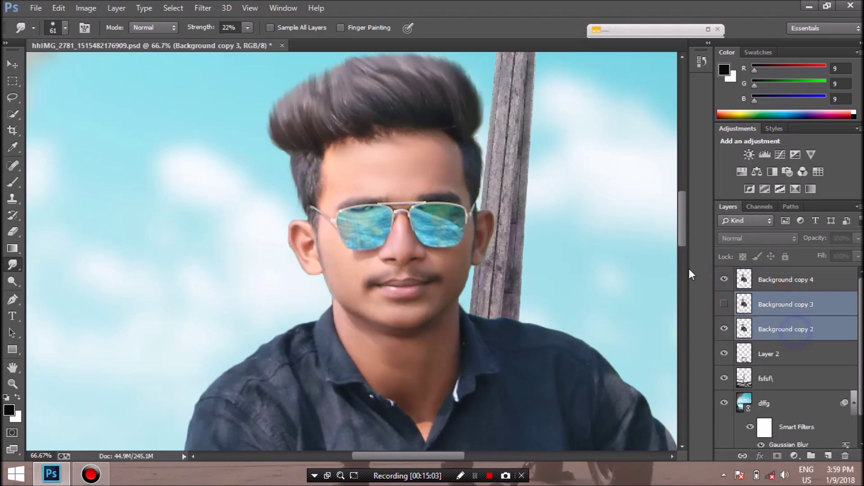
right_click(797, 330)
left_click(465, 161)
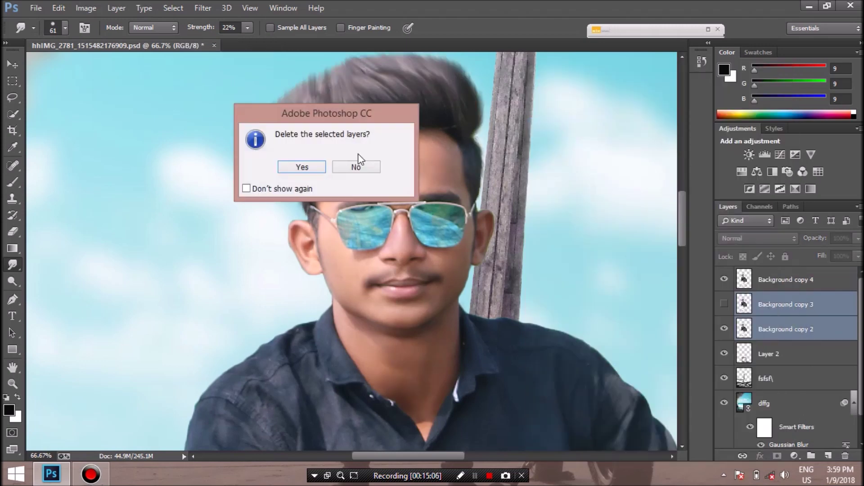
left_click(311, 166)
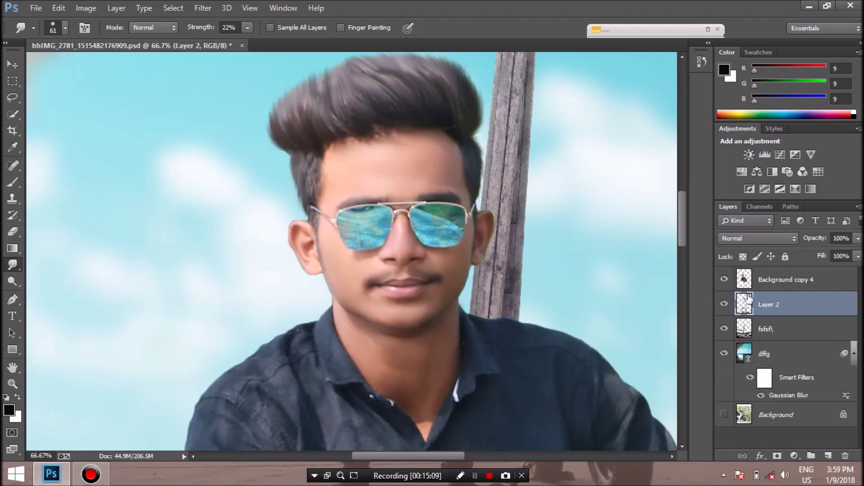
key("ctrl+minus")
Zoom out to fit the composite and flatten the image, discarding hidden layers
key("ctrl+minus")
key("ctrl+minus")
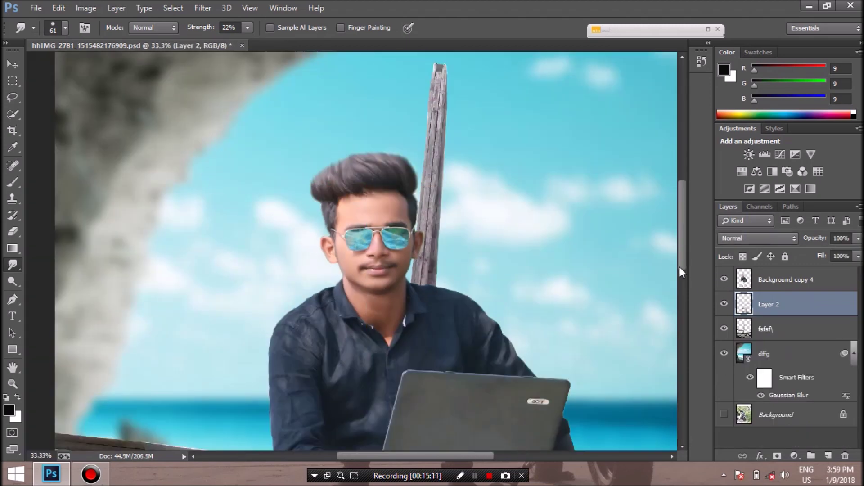
key("ctrl+minus")
key("ctrl+minus")
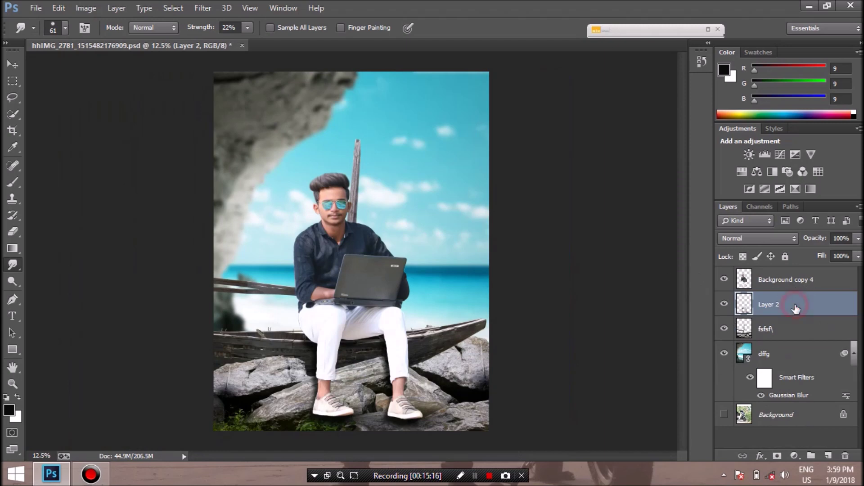
left_click(807, 286)
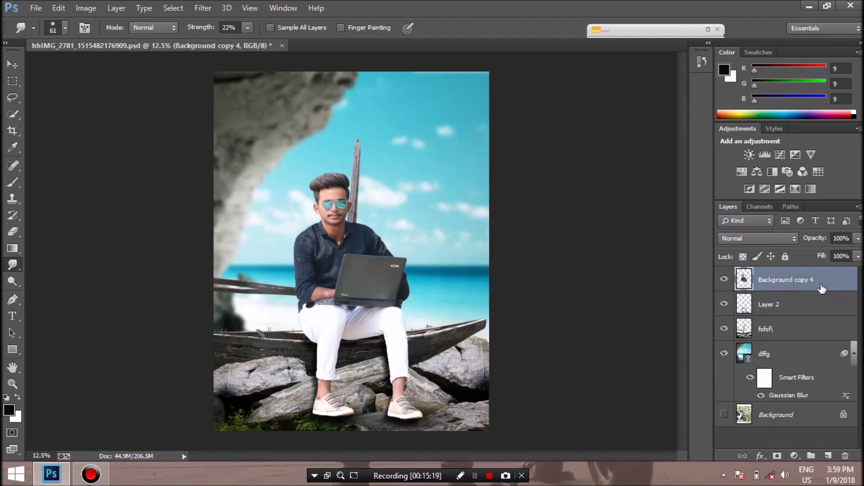
right_click(819, 288)
left_click(574, 387)
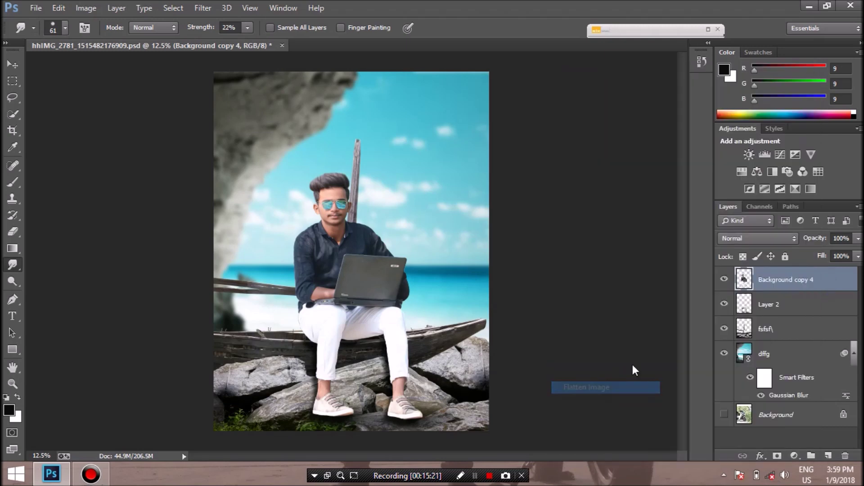
left_click(301, 168)
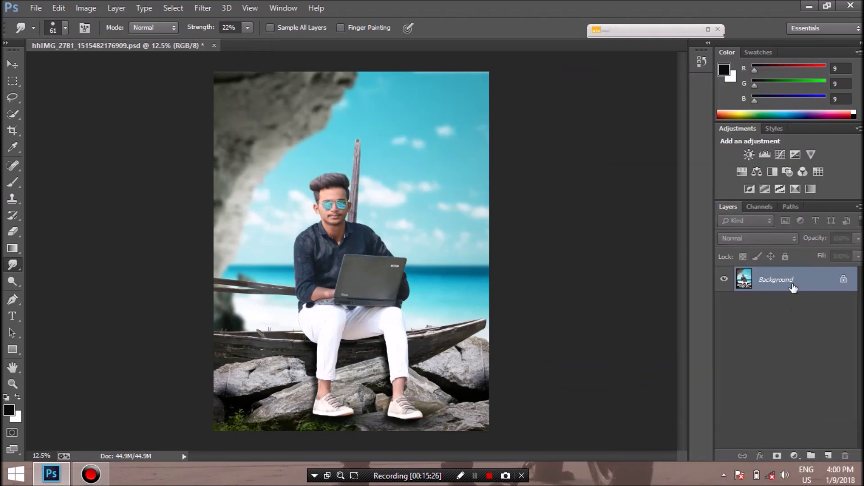
Duplicate the flattened Background layer as Background copy
right_click(792, 288)
left_click(741, 307)
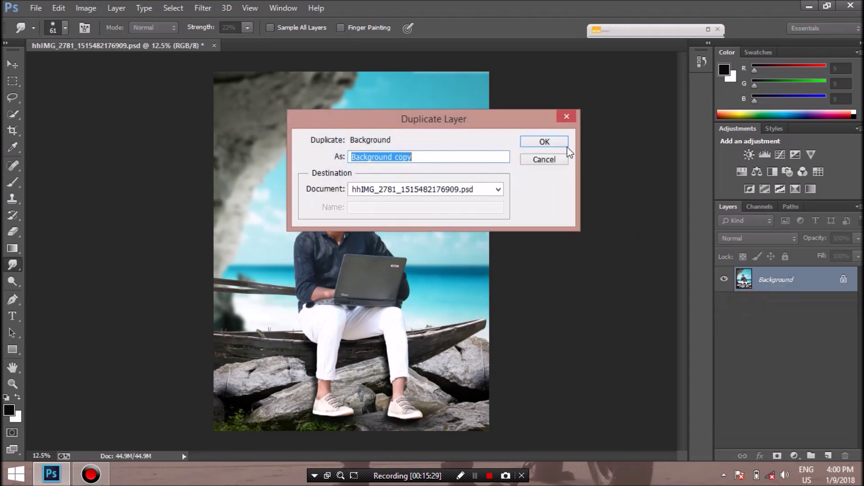
key("Return")
left_click(203, 8)
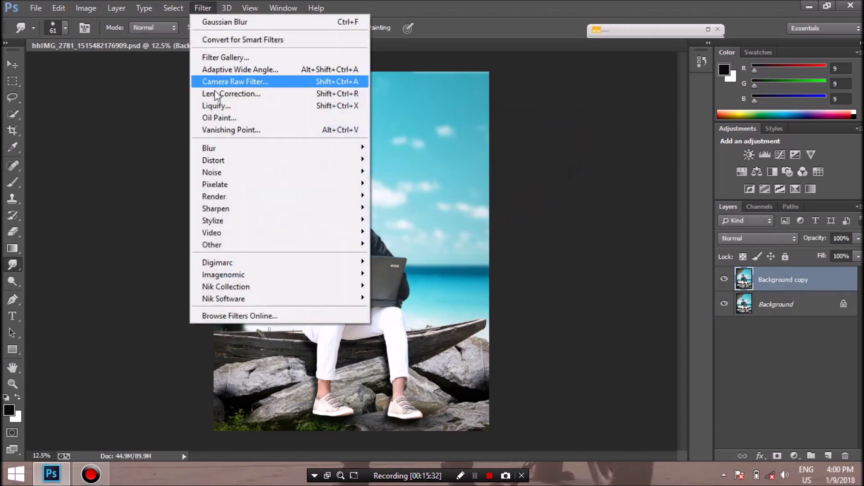
left_click(269, 82)
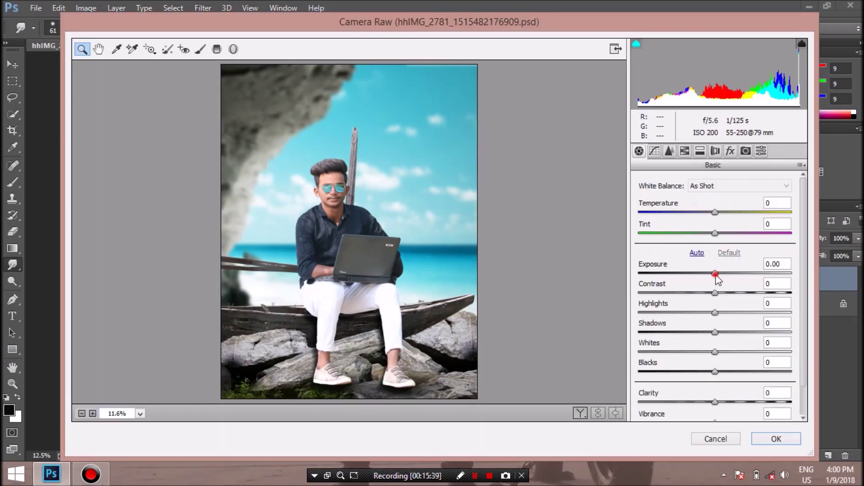
In Camera Raw, set Exposure +0.05, raise Contrast, Blacks +18, Clarity +5, Saturation +2
left_click(718, 273)
mouse_move(716, 294)
left_mouse_down()
mouse_move(701, 312)
mouse_move(733, 332)
mouse_move(716, 333)
mouse_move(721, 372)
left_mouse_up()
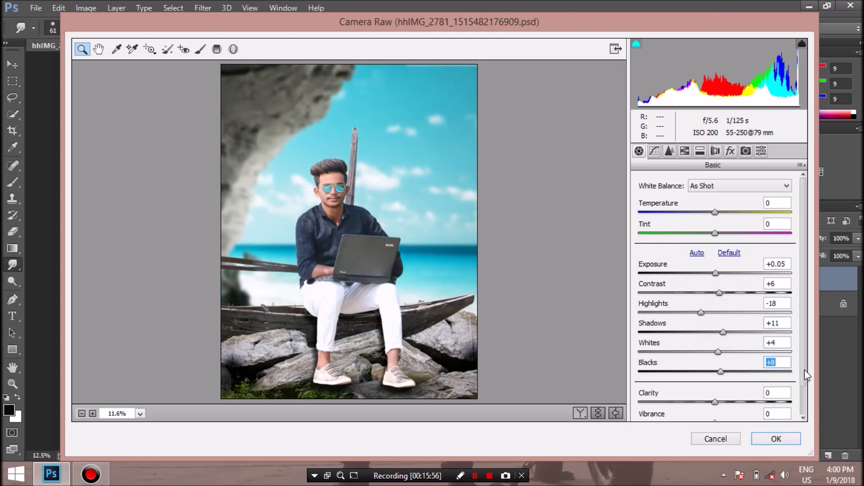
scroll(803, 376, "down", 2)
left_click_drag(715, 368, 724, 368)
left_click_drag(722, 337, 728, 337)
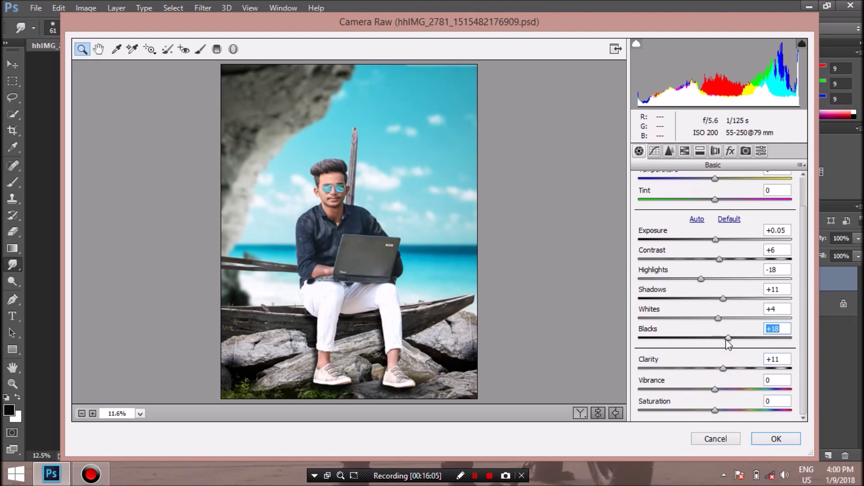
left_click_drag(724, 368, 731, 389)
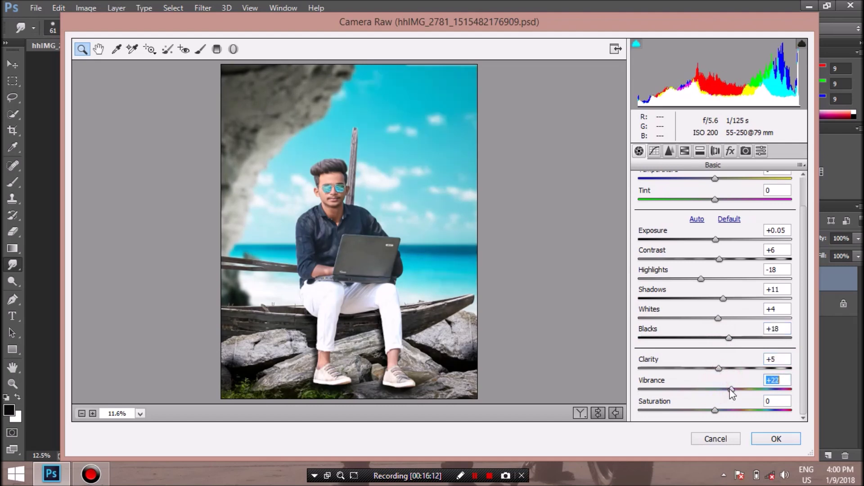
left_click_drag(717, 411, 717, 411)
key("ctrl+alt+3")
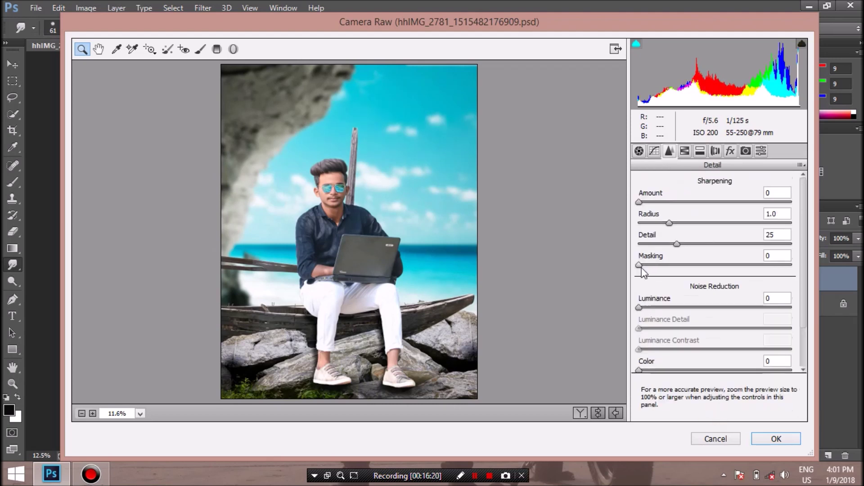
Raise the Oranges luminance to +2 in the HSL panel
left_click(685, 151)
left_click_drag(719, 262, 720, 262)
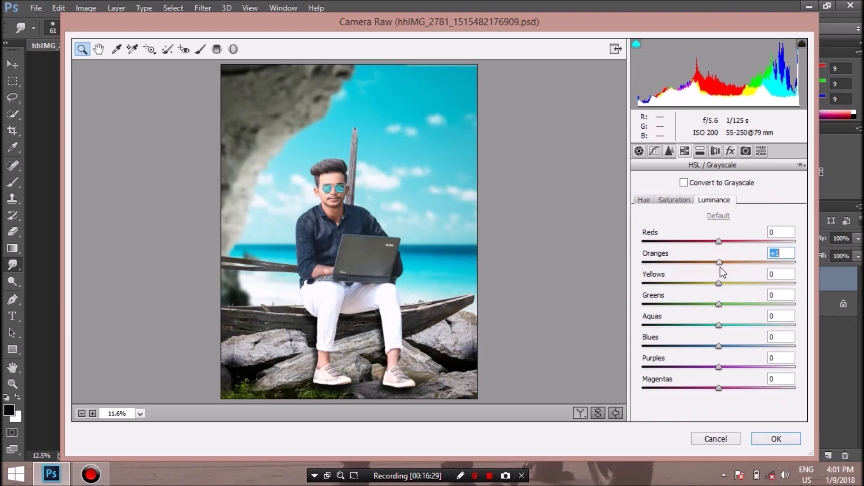
key("Up")
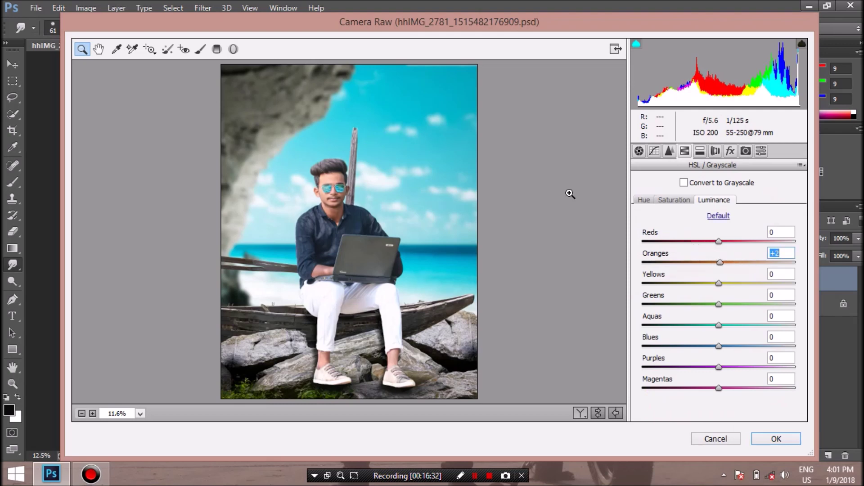
Boost the Blues saturation to +33 and the Greens saturation to +72
left_click(673, 200)
left_click_drag(719, 346, 745, 352)
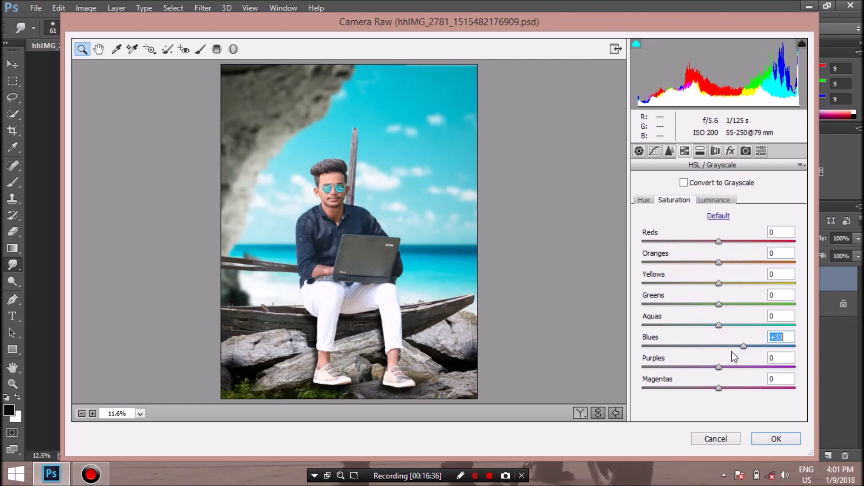
left_click_drag(719, 304, 770, 305)
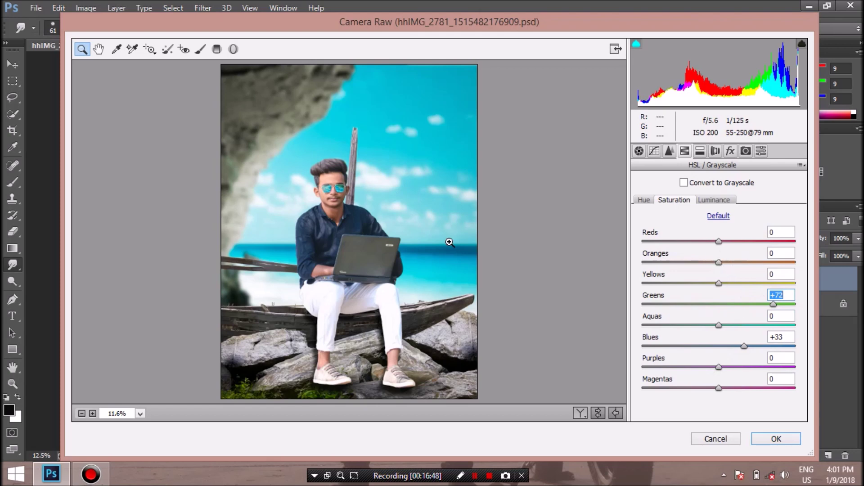
left_click(200, 49)
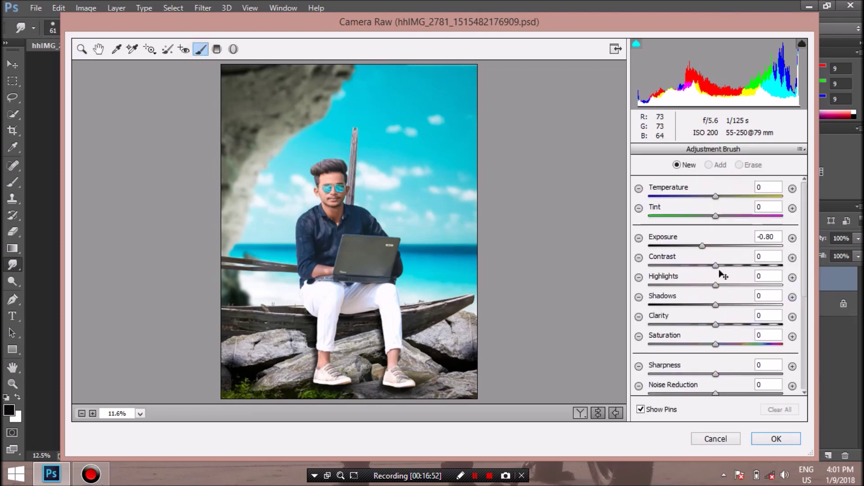
Raise the local brush exposure toward zero and increase its shadows
left_click_drag(703, 245, 719, 248)
mouse_move(715, 305)
left_mouse_down()
mouse_move(763, 318)
mouse_move(718, 308)
left_mouse_up()
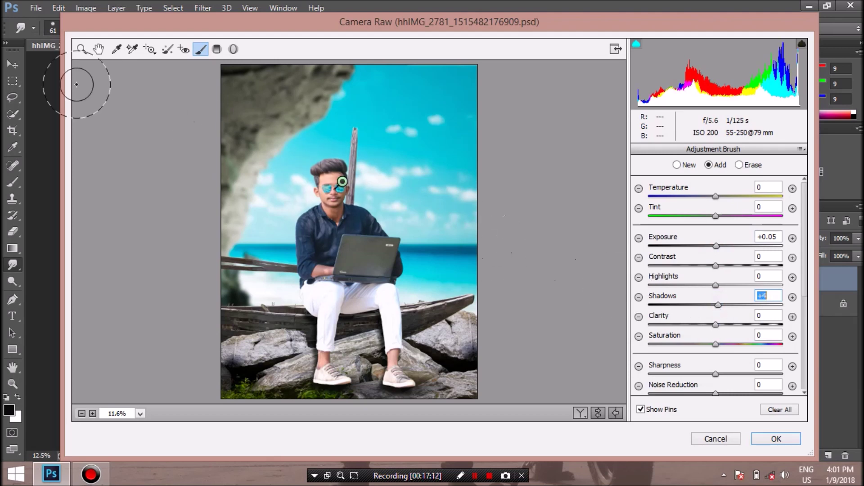
left_click(82, 49)
Draw a graduated filter from the image bottom up to the boat, lowering exposure to about -1.25
left_click(217, 49)
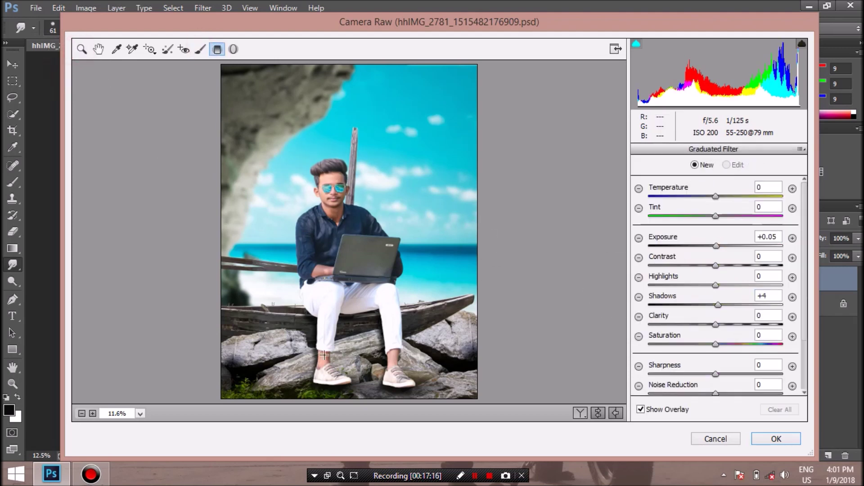
left_click_drag(373, 401, 373, 374)
left_click_drag(373, 341, 373, 328)
left_click_drag(708, 247, 699, 248)
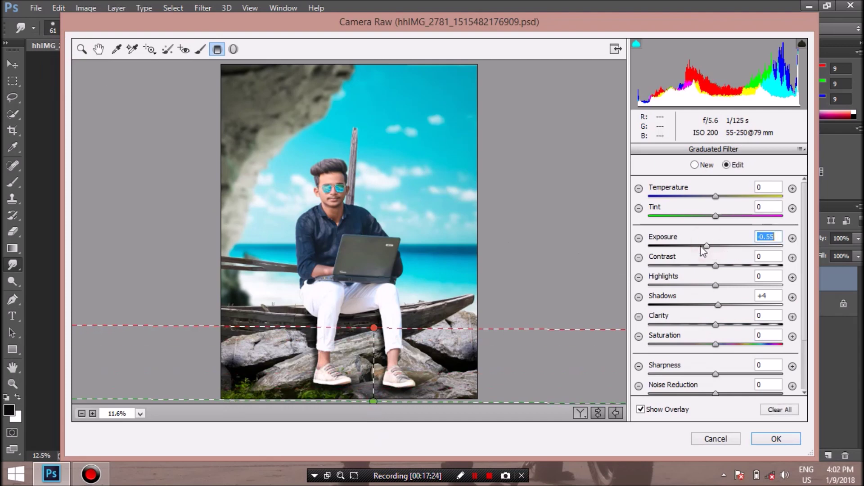
left_click_drag(698, 246, 695, 247)
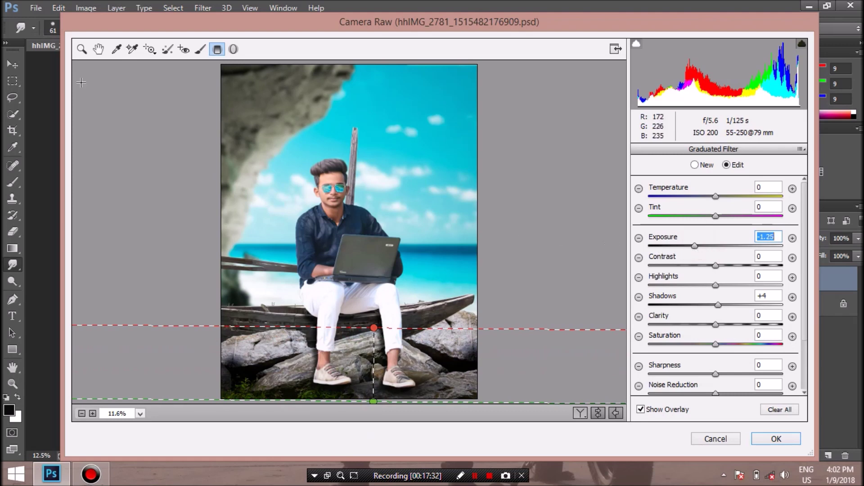
key("z")
Add a little overall clarity, apply the Camera Raw edits, and compare before and after
left_click(639, 151)
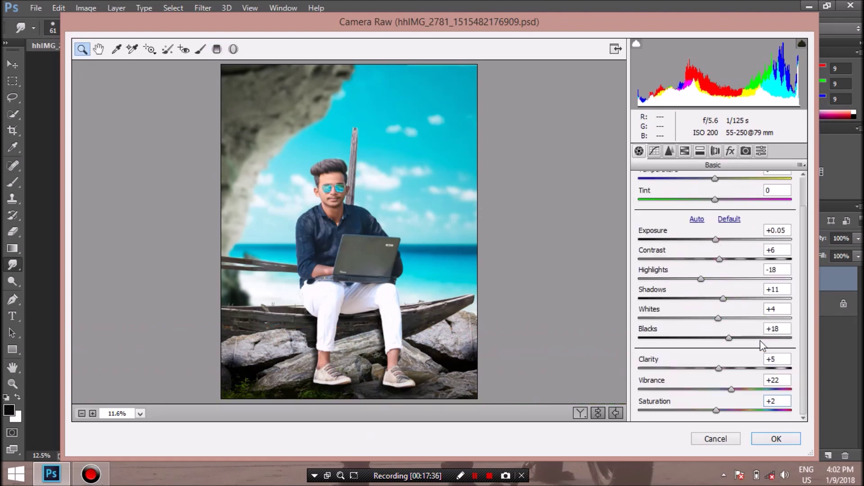
left_click(721, 368)
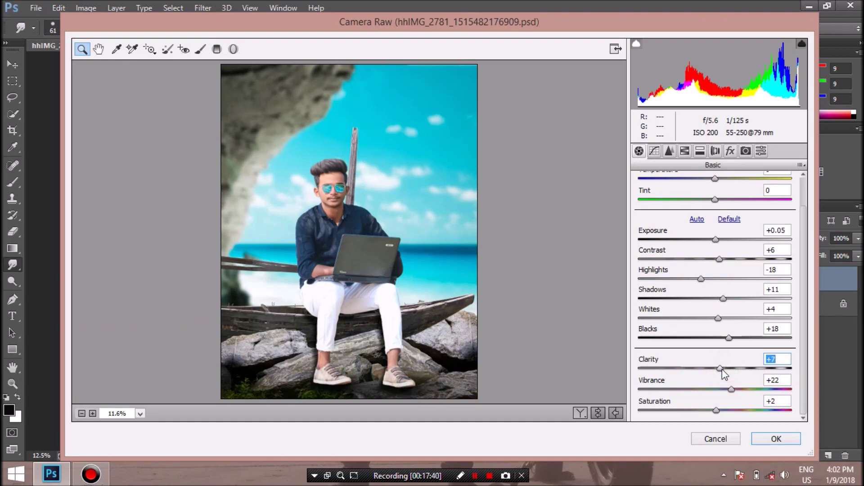
left_click(774, 439)
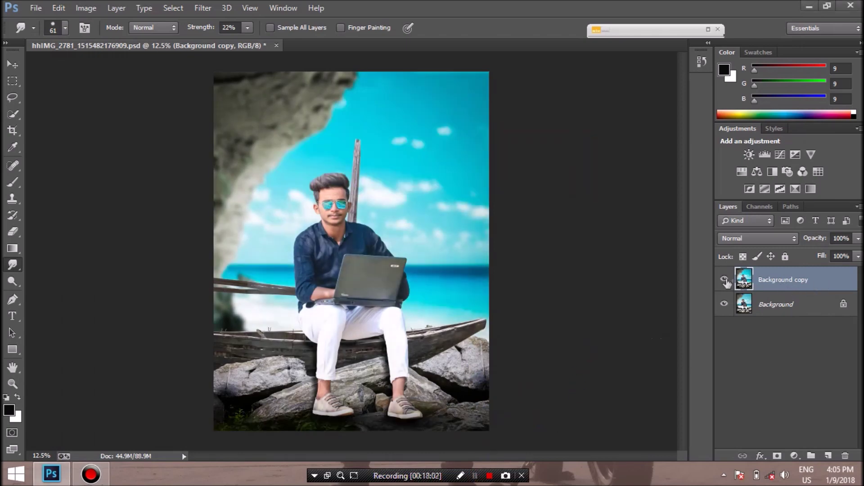
left_click(724, 280)
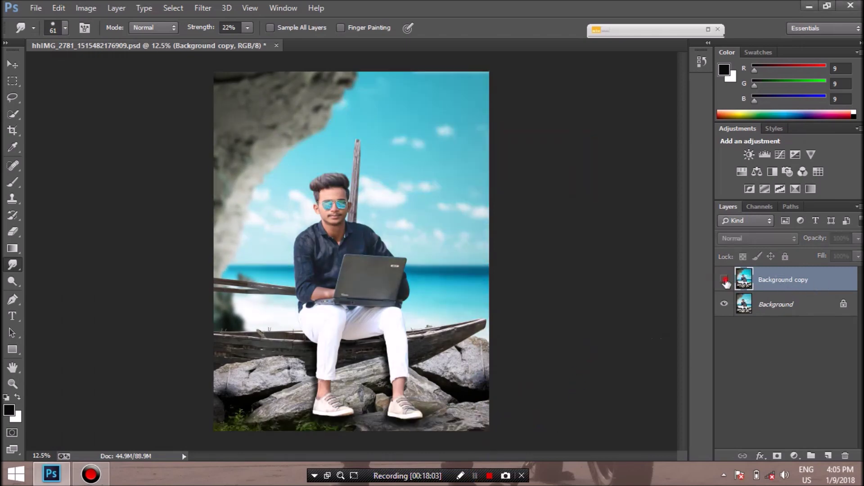
left_click(793, 456)
Add a Selective Color adjustment layer and fine-tune the black amount in the Reds
left_click(667, 426)
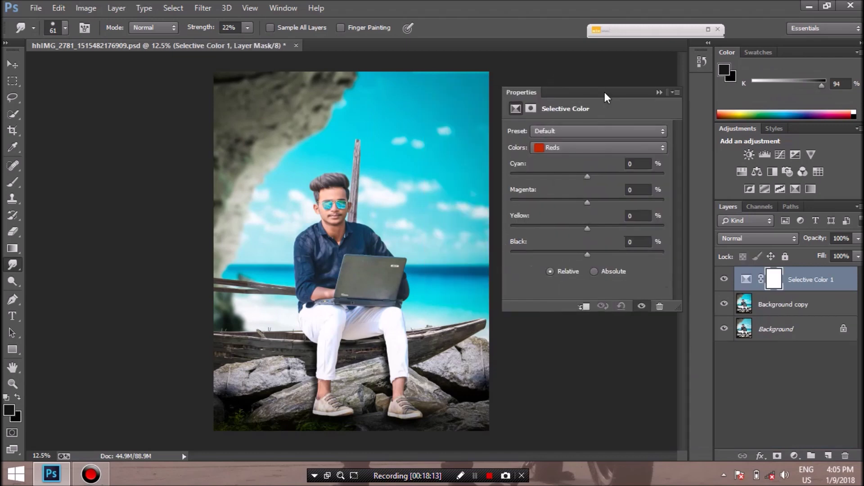
left_click_drag(615, 254, 631, 255)
left_click(558, 253)
left_click_drag(558, 253, 576, 255)
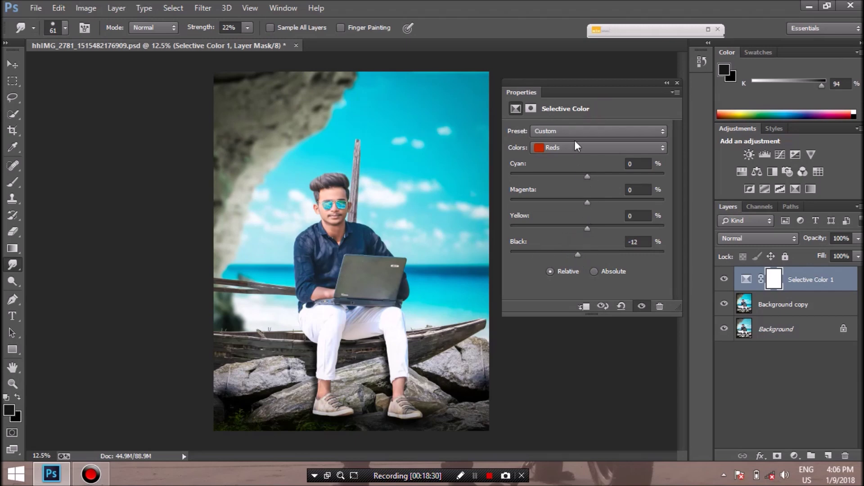
Deepen black in the Blacks range and set the Blues black to +2
left_click(598, 148)
left_click(571, 241)
mouse_move(587, 256)
left_mouse_down()
mouse_move(628, 252)
mouse_move(587, 258)
left_mouse_up()
left_click(599, 148)
left_click(588, 196)
mouse_move(586, 255)
left_mouse_down()
mouse_move(569, 254)
mouse_move(596, 258)
mouse_move(588, 258)
left_mouse_up()
Set the Greens black to +26, collapse the settings, and toggle the layer to compare
left_click(590, 148)
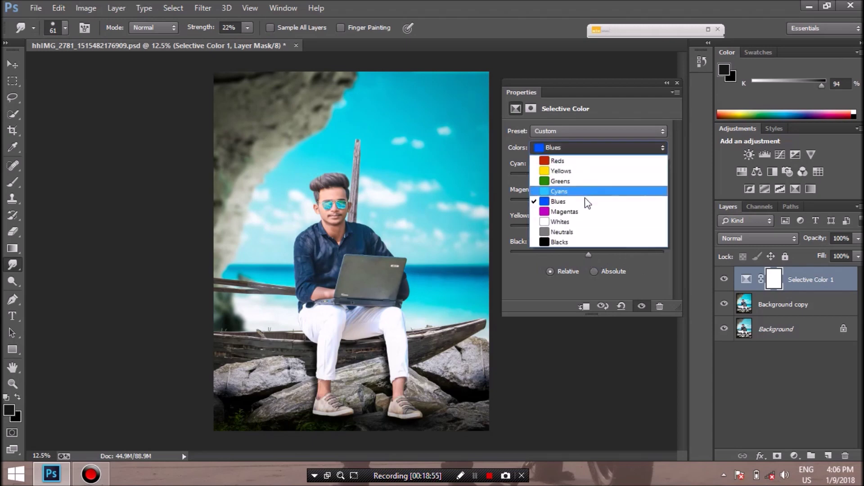
left_click(580, 200)
key("Up")
key("Up")
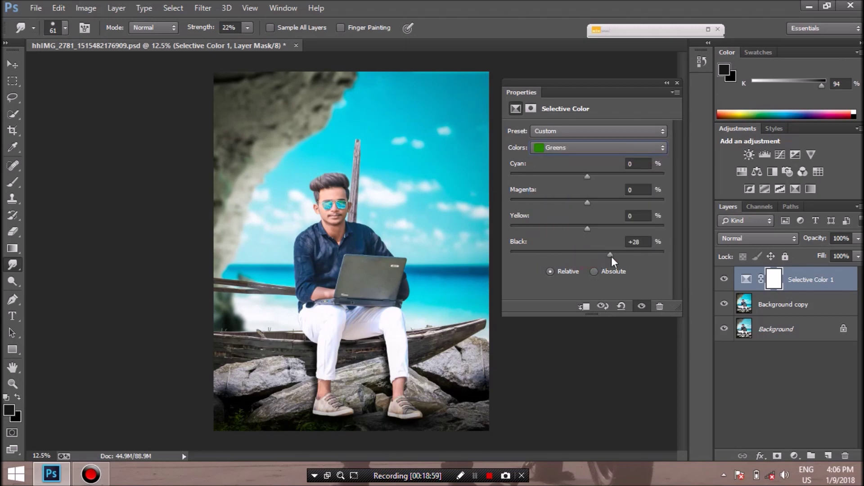
left_click_drag(641, 256, 598, 255)
left_click(666, 82)
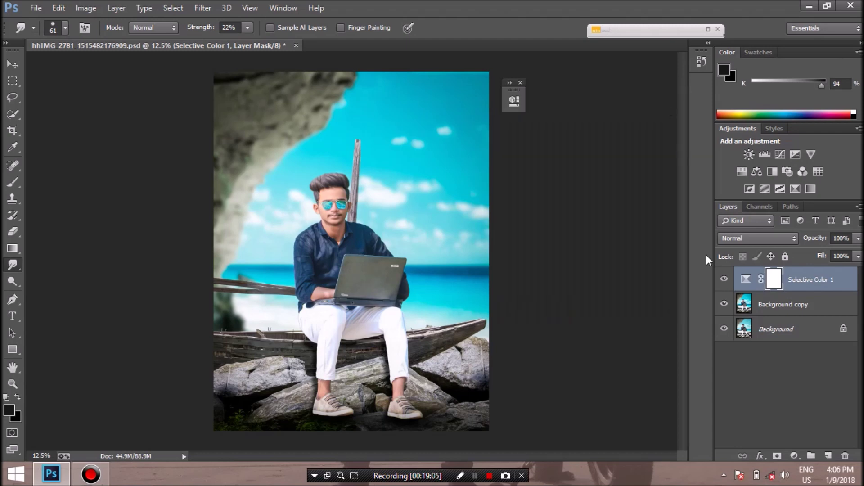
left_click(723, 281)
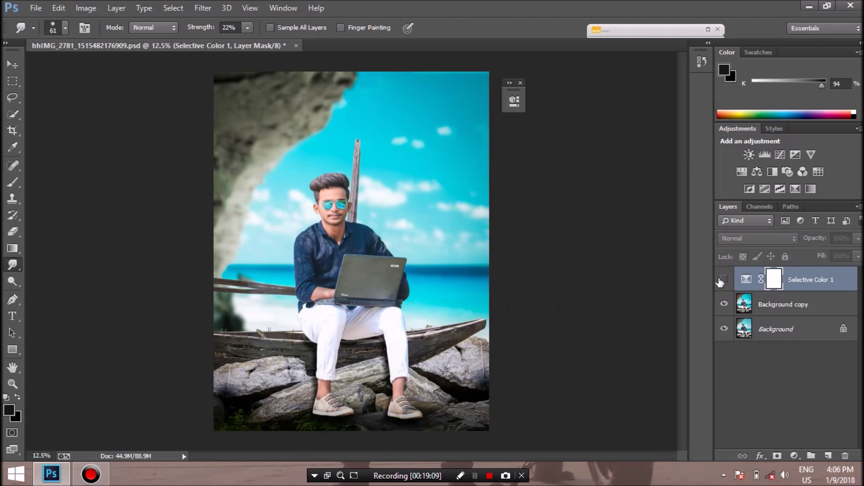
left_click(724, 280)
right_click(796, 281)
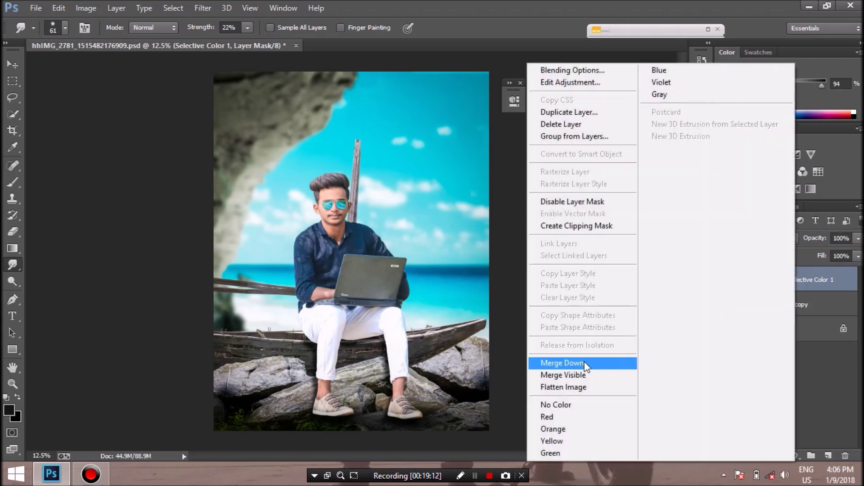
Merge Selective Color 1 down into Background copy
left_click(583, 363)
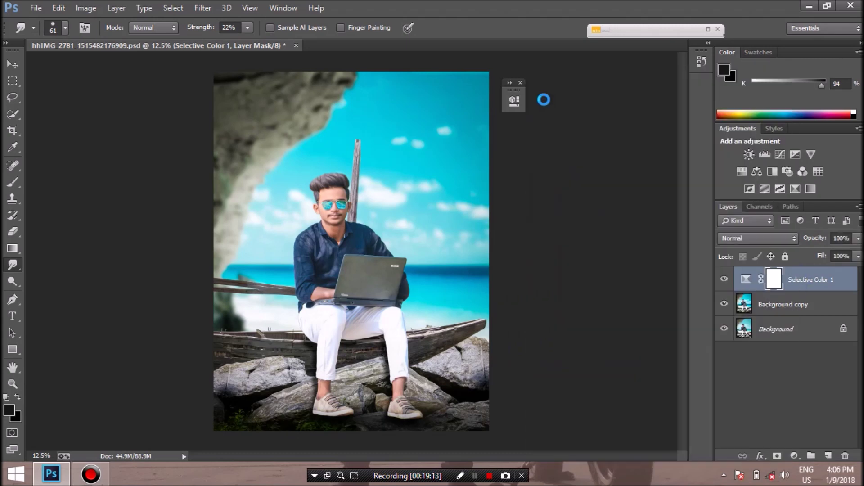
left_click(520, 83)
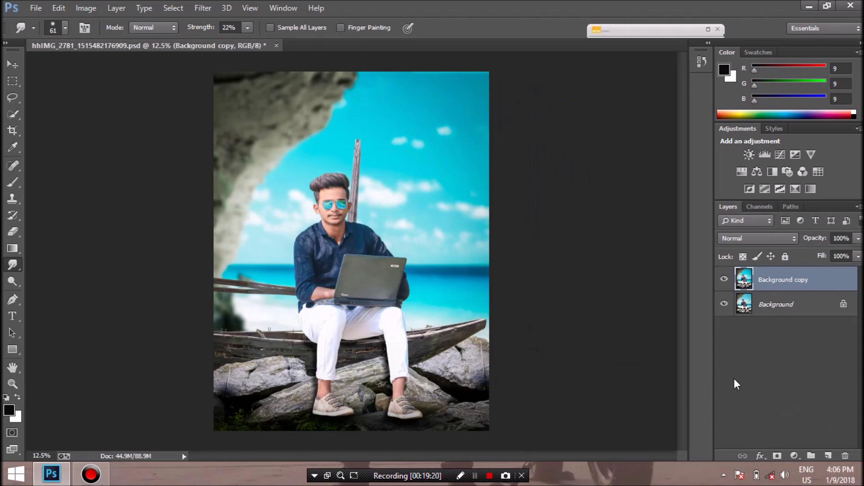
left_click(794, 454)
left_click(474, 302)
Apply another Camera Raw Filter pass with more contrast and Clarity +31
left_click(237, 88)
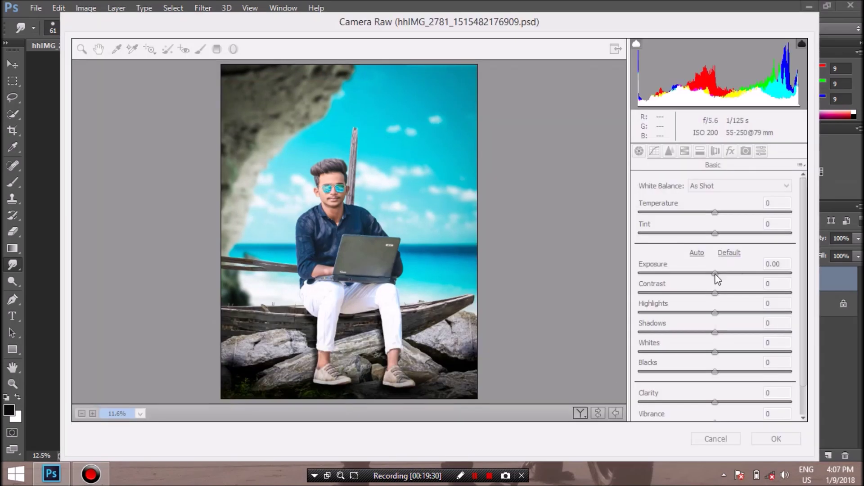
mouse_move(713, 293)
left_mouse_down()
mouse_move(737, 293)
mouse_move(713, 296)
left_mouse_up()
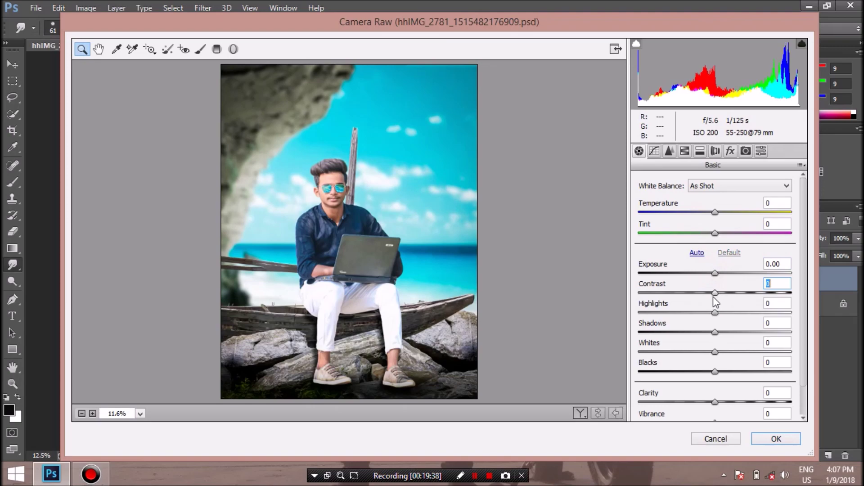
mouse_move(715, 401)
left_mouse_down()
mouse_move(739, 401)
mouse_move(718, 403)
left_mouse_up()
left_click(771, 440)
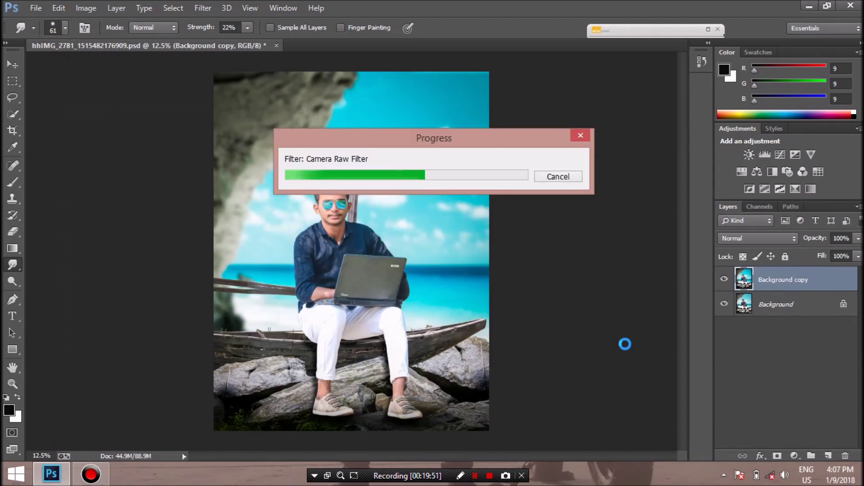
left_click(794, 455)
left_click(721, 316)
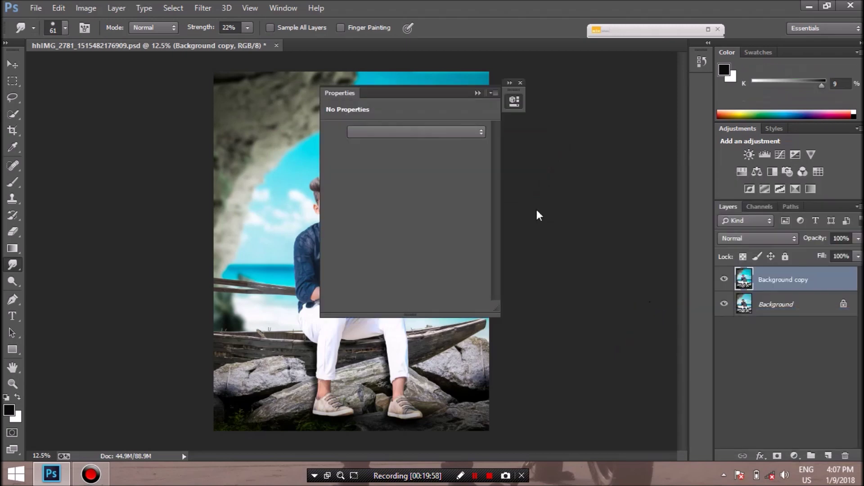
Set the Color Balance midtones to Red +26 and Magenta -3, then collapse the panel
left_click_drag(455, 92, 652, 107)
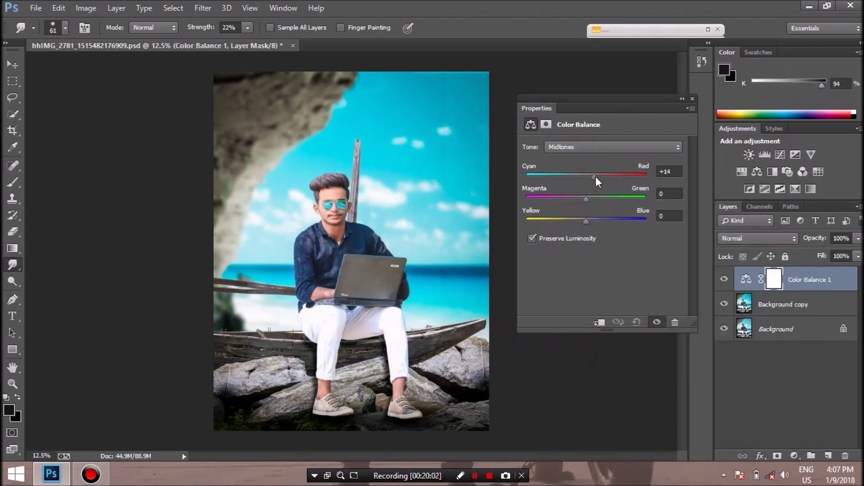
left_click_drag(595, 176, 589, 200)
mouse_move(591, 205)
left_mouse_down()
mouse_move(582, 205)
mouse_move(577, 223)
mouse_move(590, 222)
left_mouse_up()
left_click(681, 99)
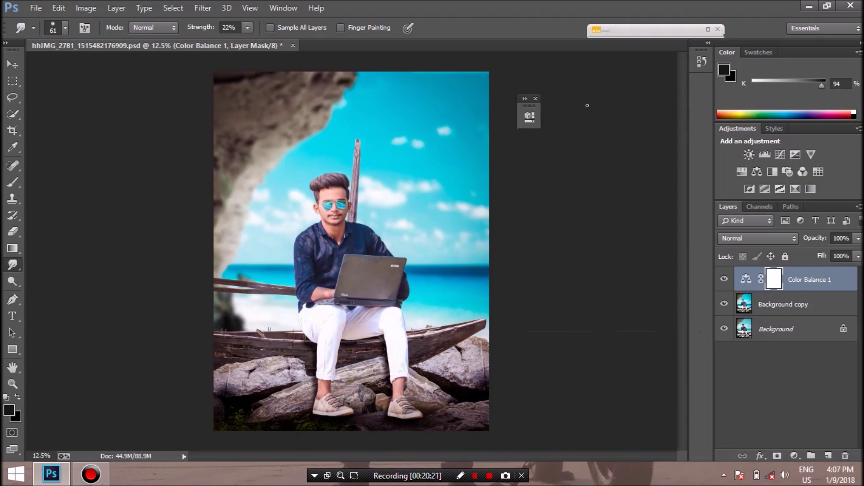
right_click(814, 284)
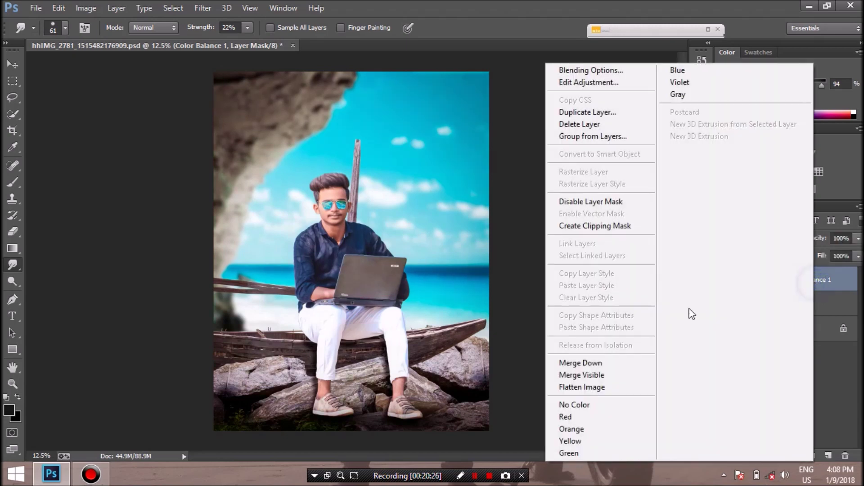
Merge Color Balance 1 into Background copy and add a Photo Filter layer
left_click(621, 364)
left_click(793, 455)
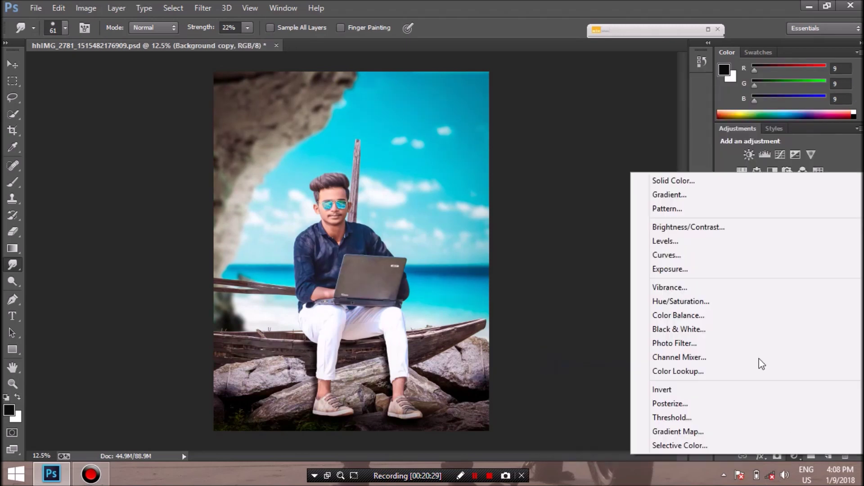
left_click(741, 343)
Set the Photo Filter to Blue at 5% density, after trying Cooling and Warming filters
left_click_drag(469, 112, 655, 108)
left_click(632, 152)
left_click(592, 187)
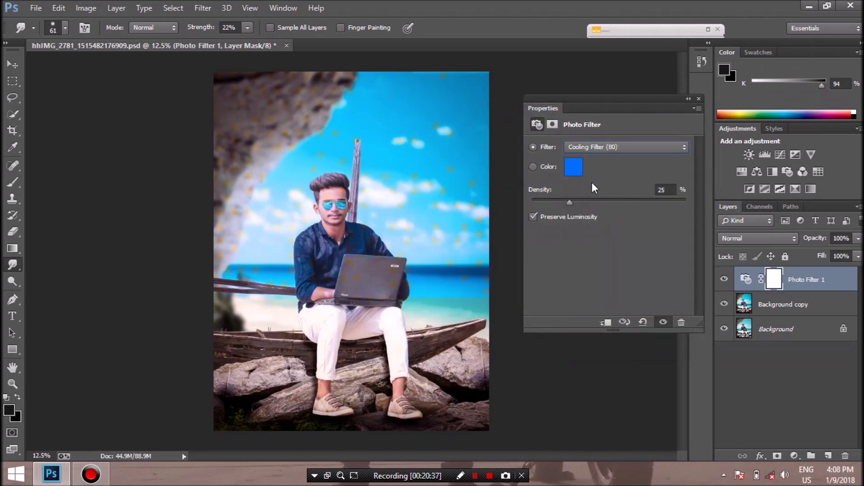
left_click(599, 146)
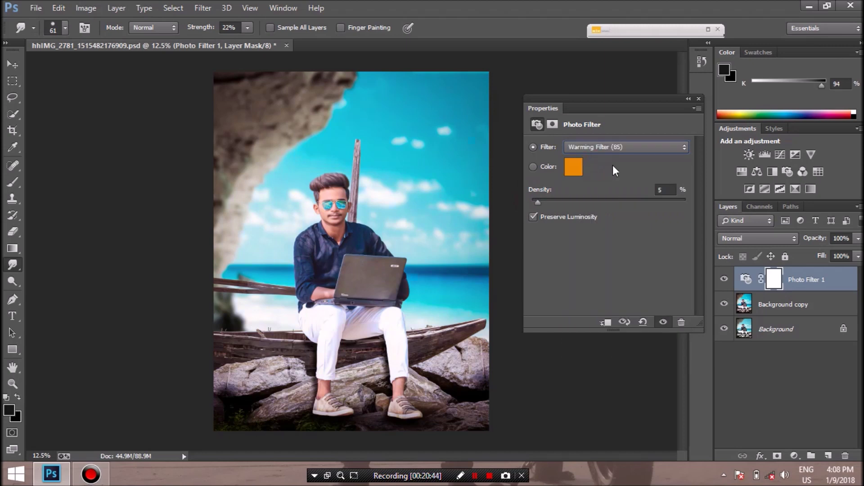
left_click(620, 148)
left_click(595, 272)
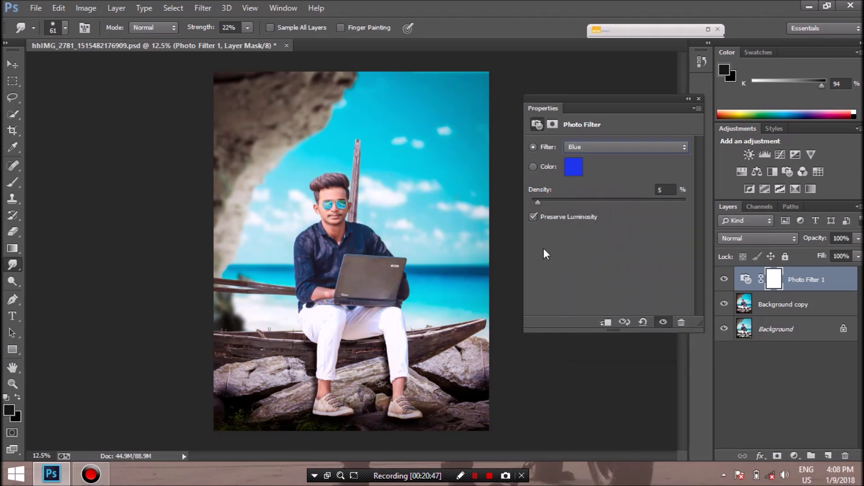
left_click(689, 99)
left_click(542, 98)
Merge all visible layers and flatten the image
right_click(799, 279)
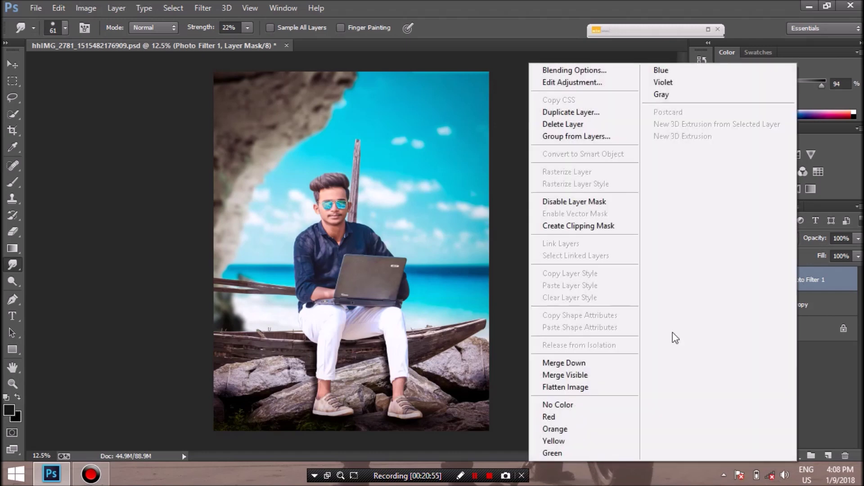
left_click(605, 373)
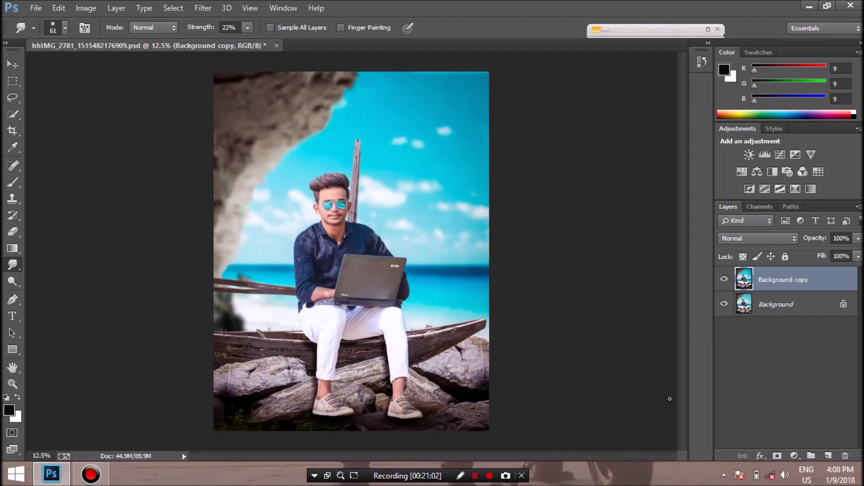
right_click(801, 285)
left_click(604, 388)
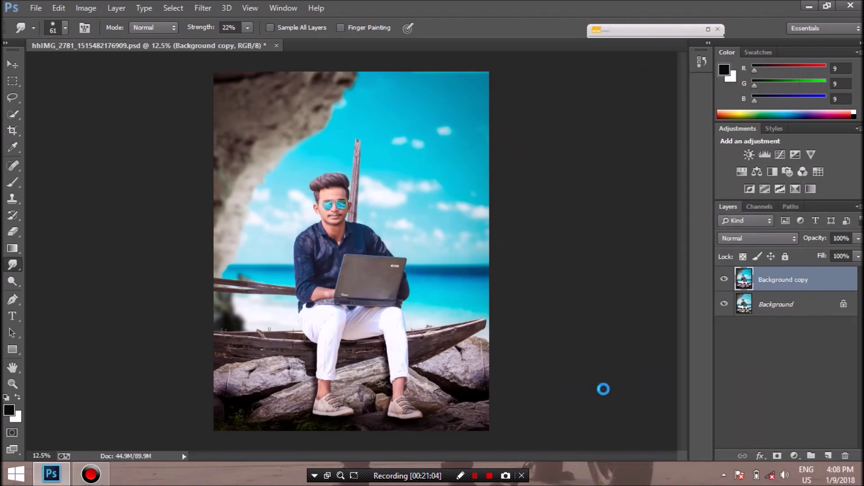